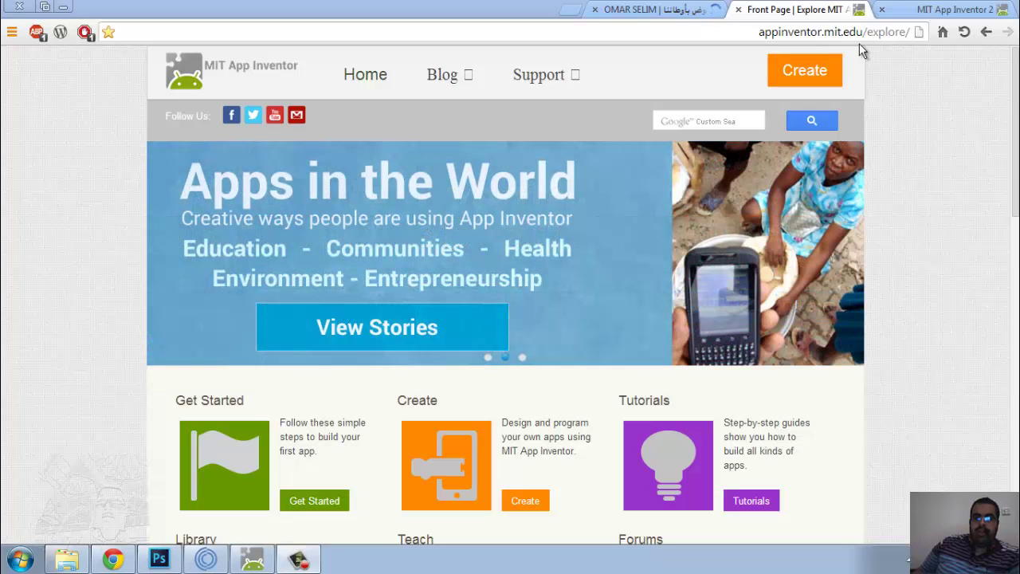
Switch to the blog tab showing the post about changing an App Inventor app icon
click(690, 9)
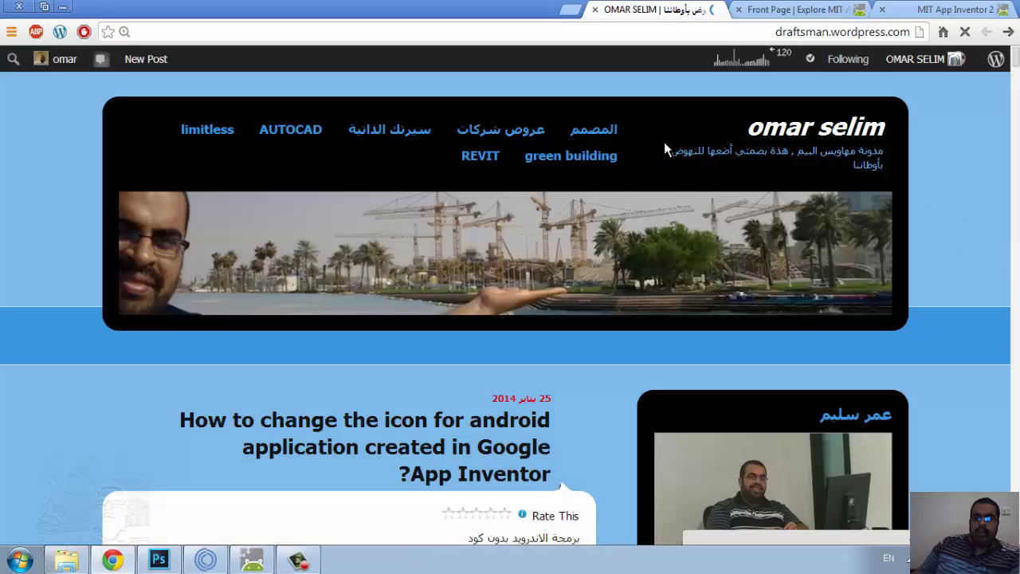
mouse_move(922, 59)
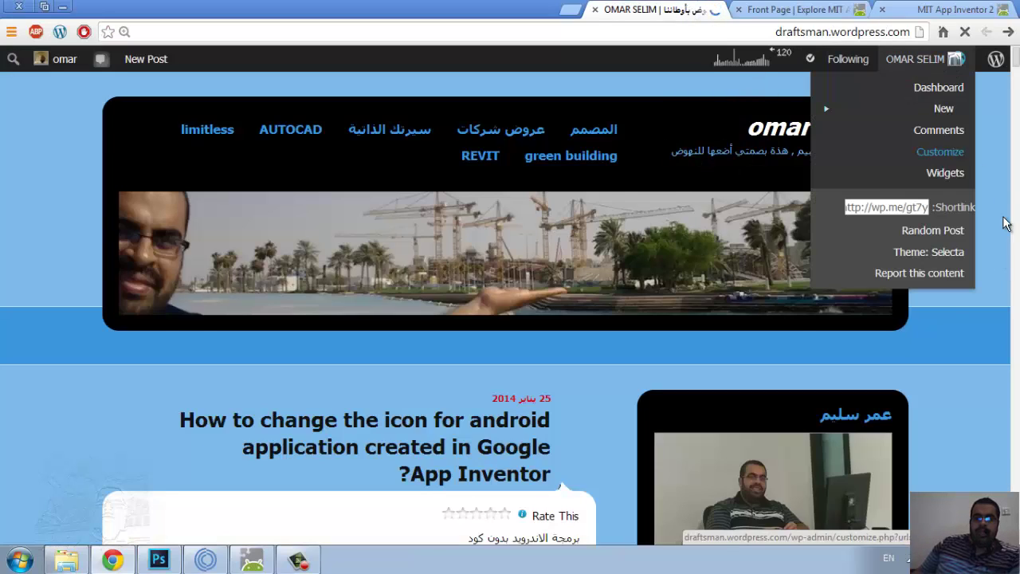
Scroll through the App Inventor icon blog post, then return to the Explore MIT App Inventor tab
scroll(906, 344, down, 2)
scroll(600, 385, down, 2)
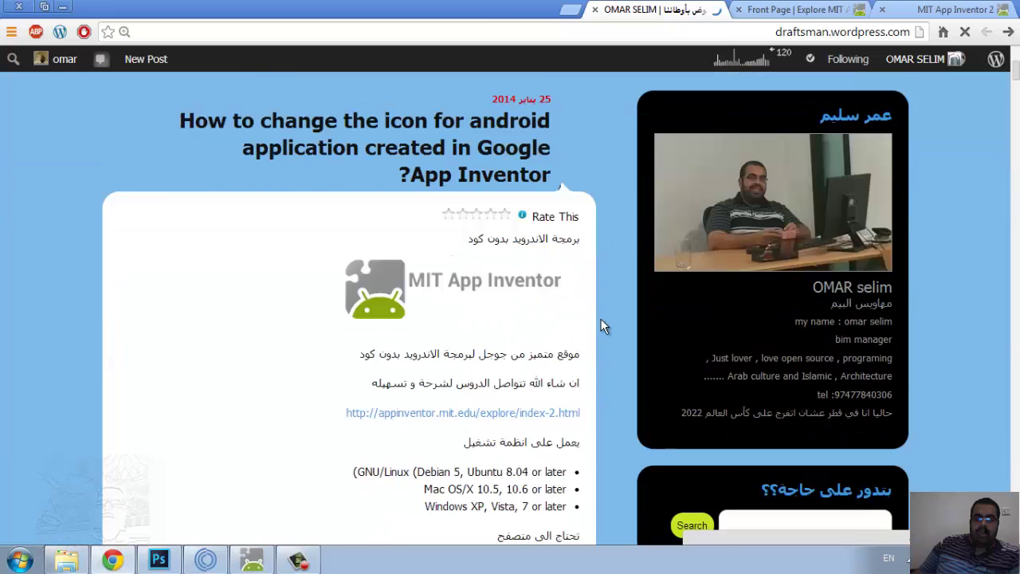
scroll(602, 320, down, 1)
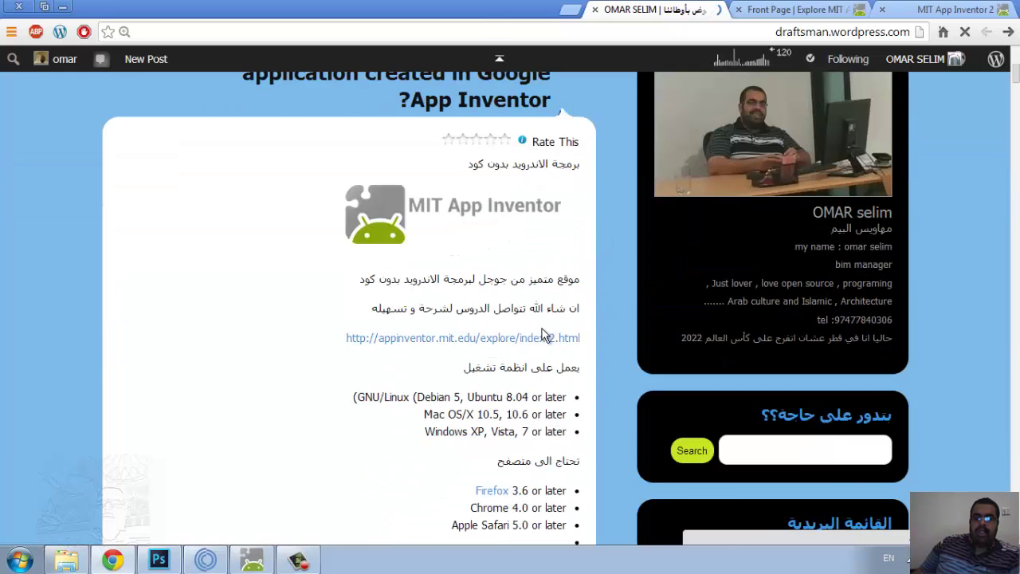
click(797, 9)
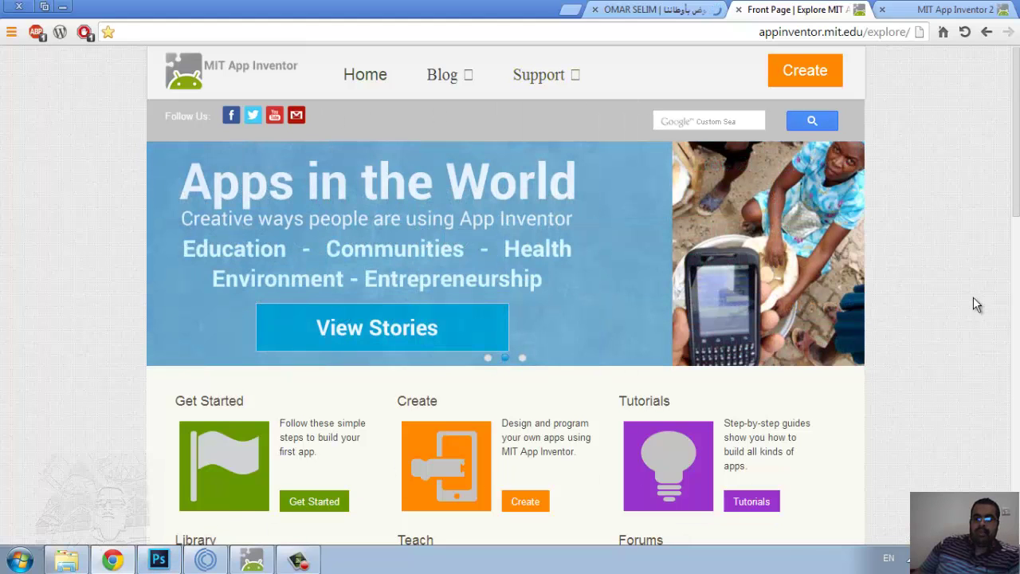
Launch App Inventor from the Explore page, dismiss the welcome message and open My Projects
click(798, 86)
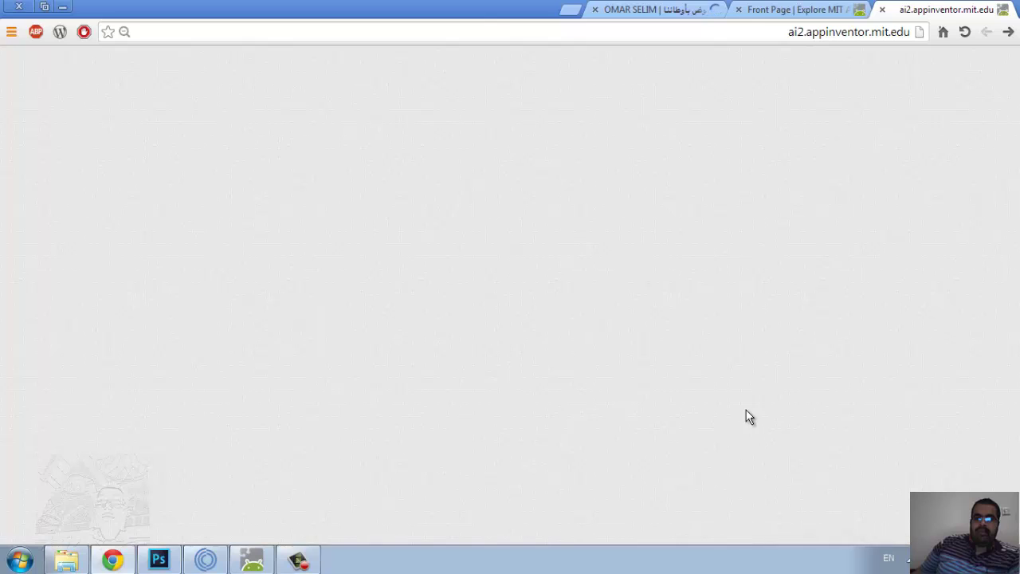
click(789, 10)
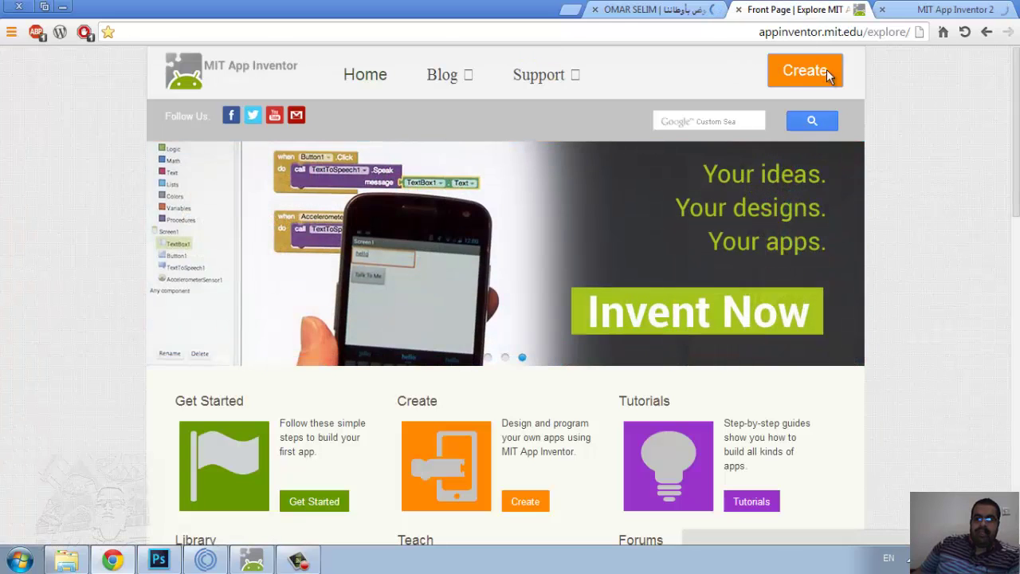
click(829, 75)
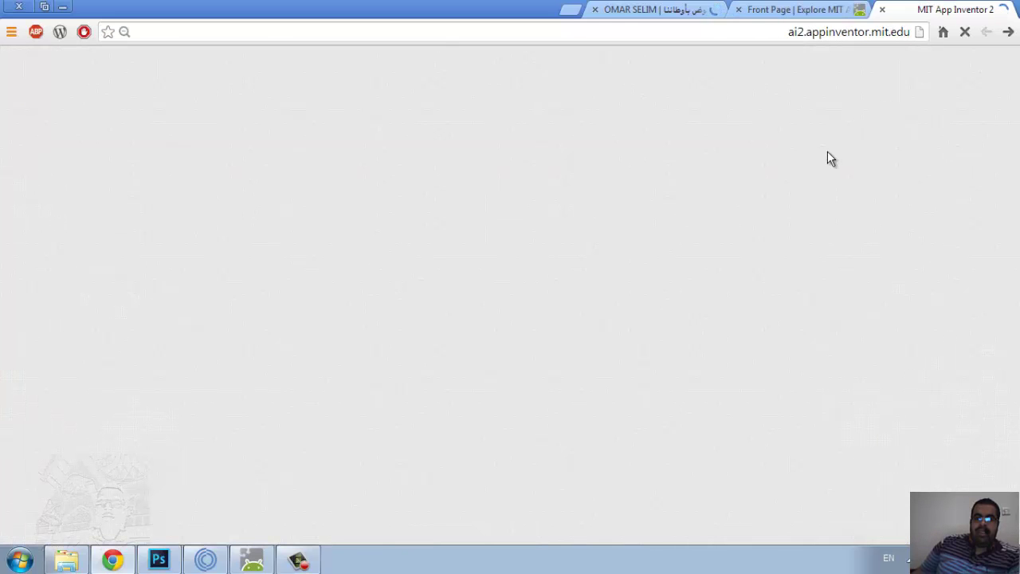
click(826, 8)
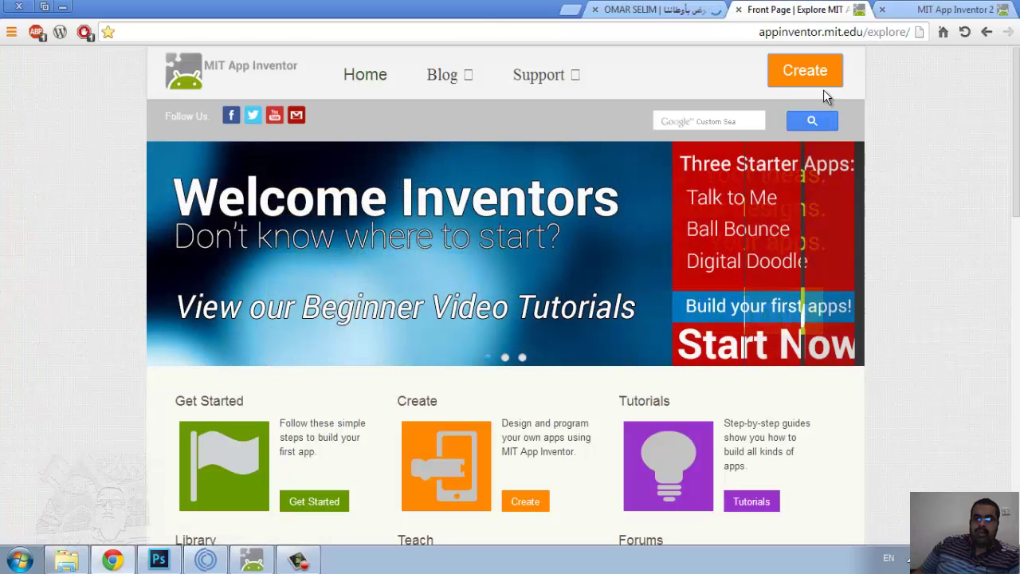
click(940, 9)
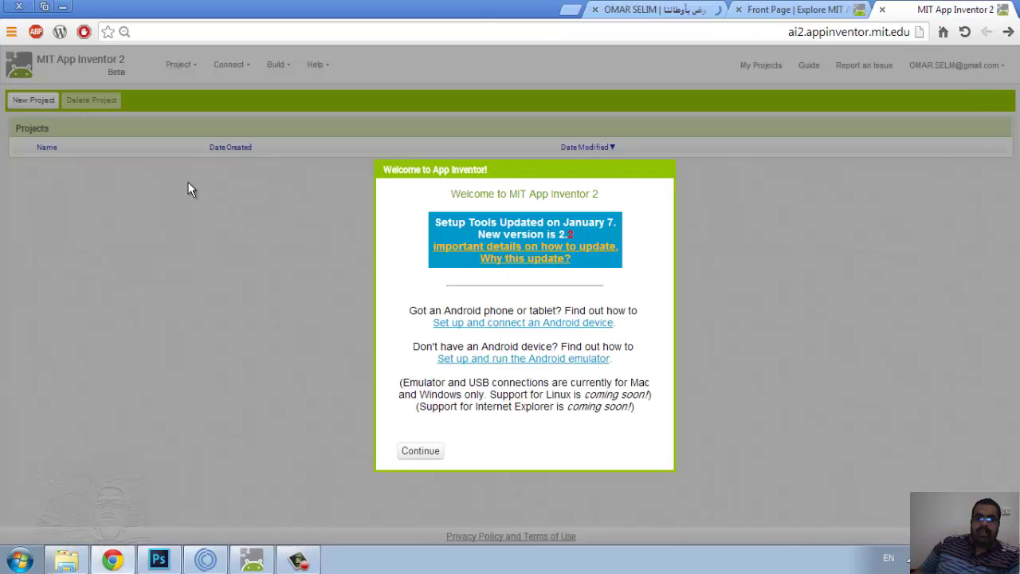
click(420, 453)
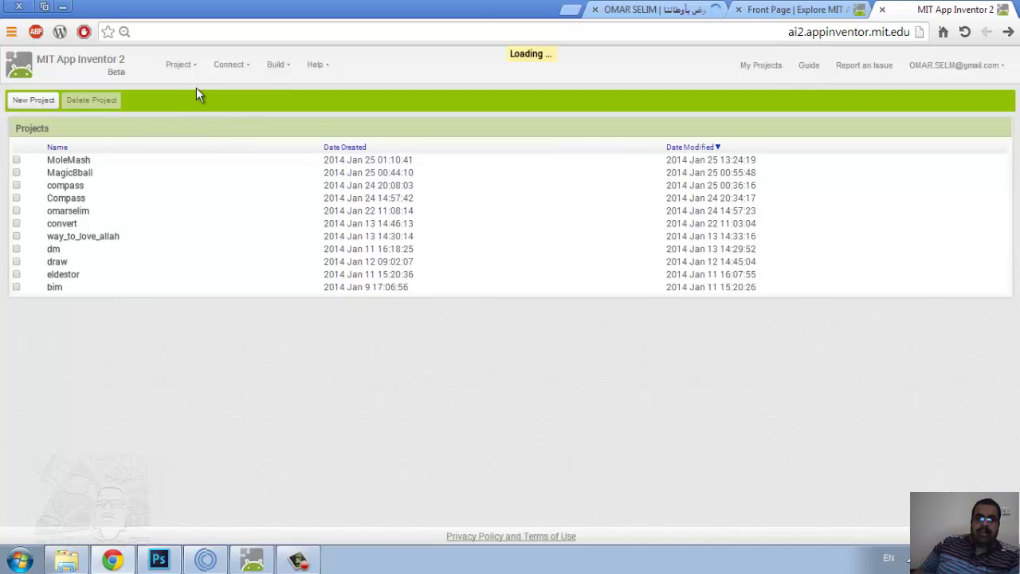
click(188, 74)
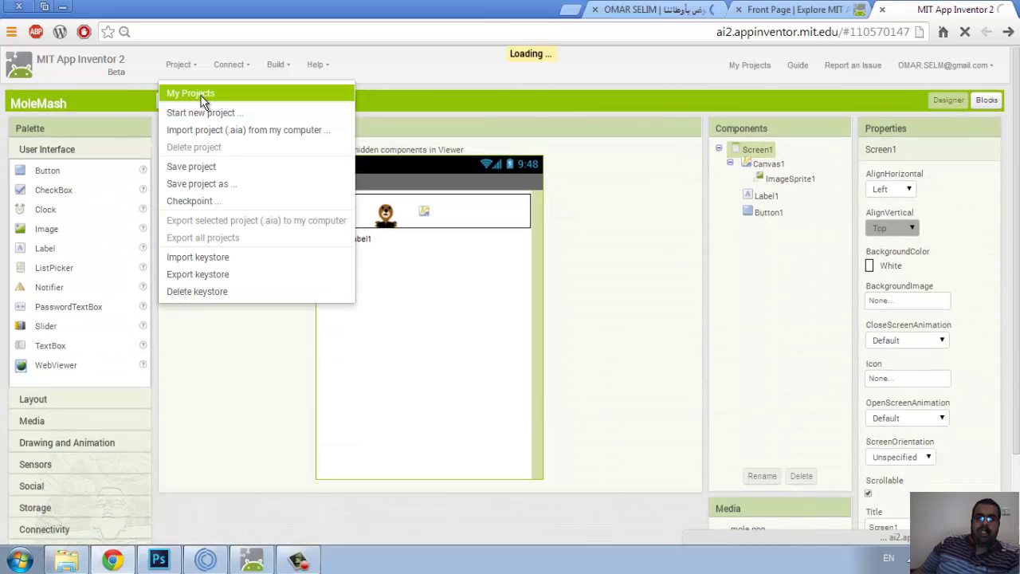
click(204, 102)
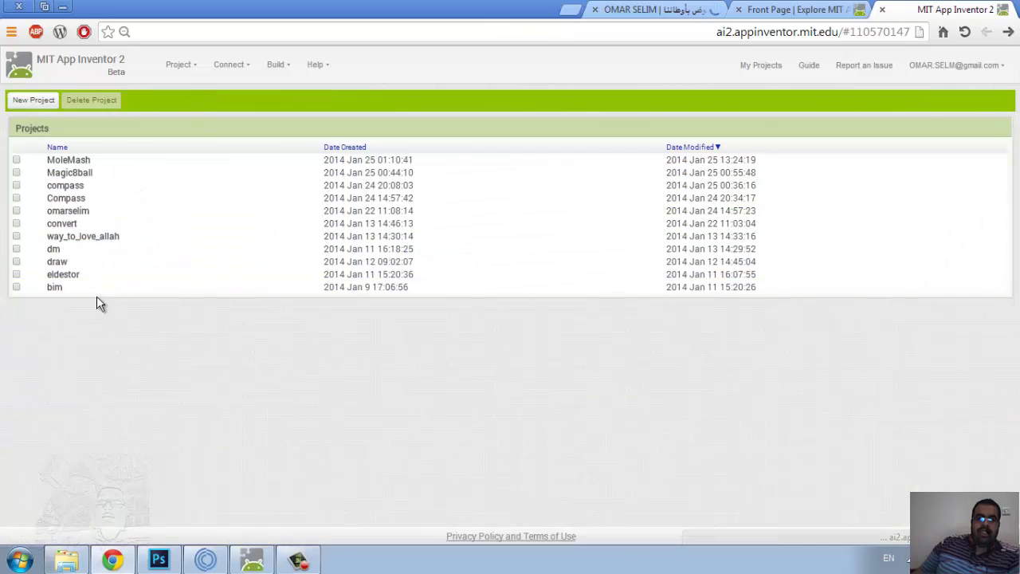
Create a new project named TRY and open it in the Designer
click(45, 102)
text(T)
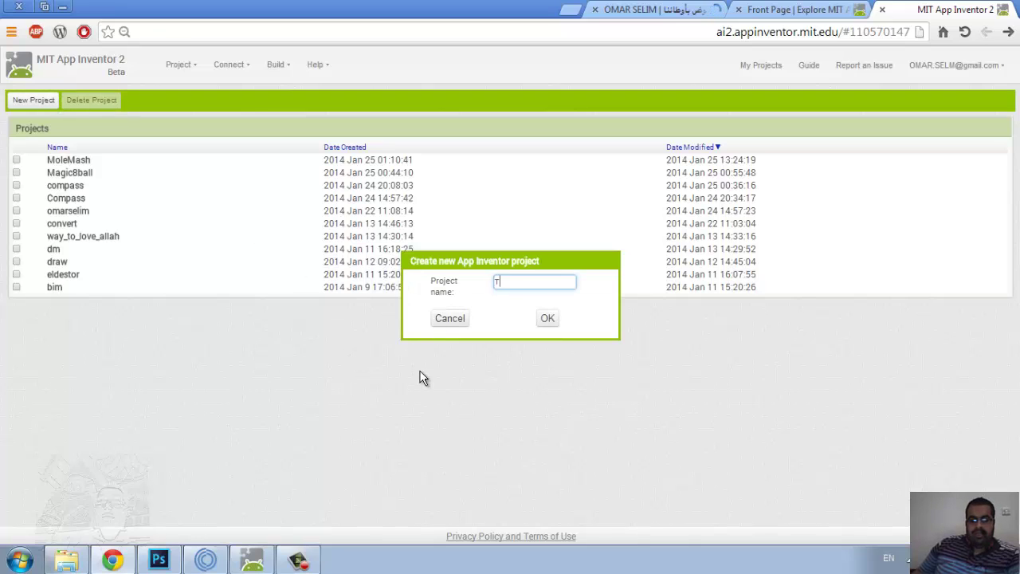
text(RY)
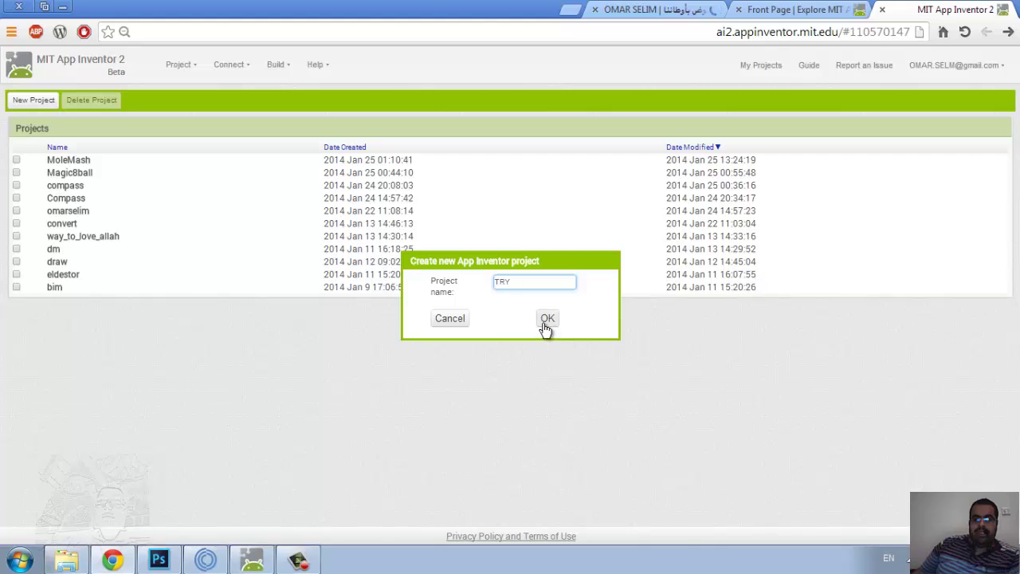
click(546, 319)
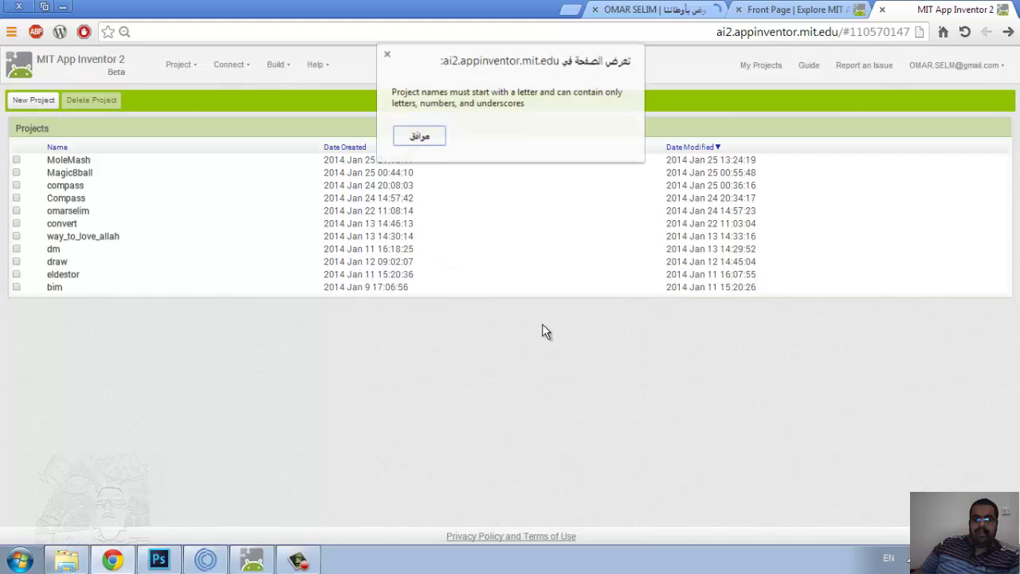
click(431, 142)
text(TRY)
click(559, 276)
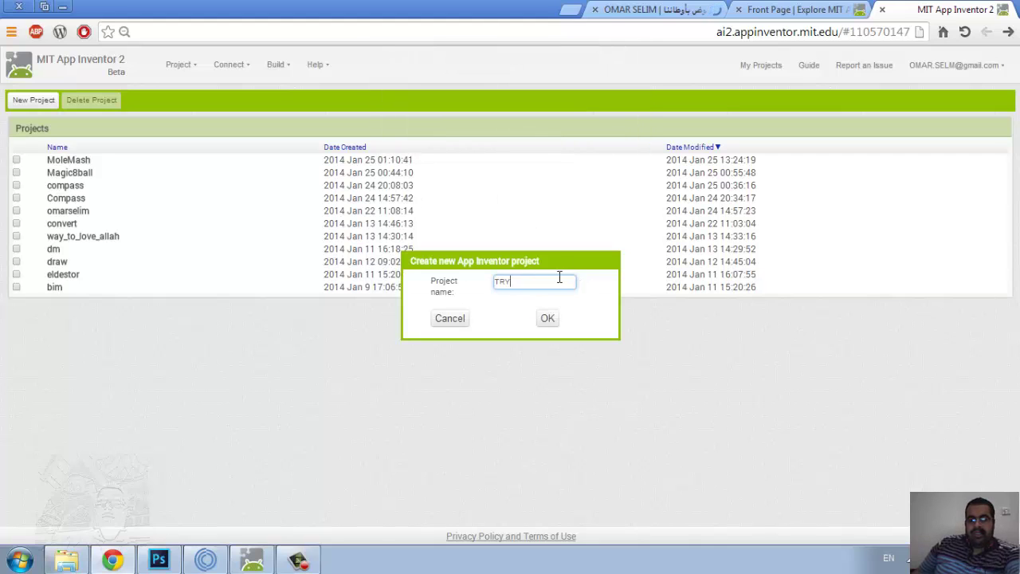
click(550, 318)
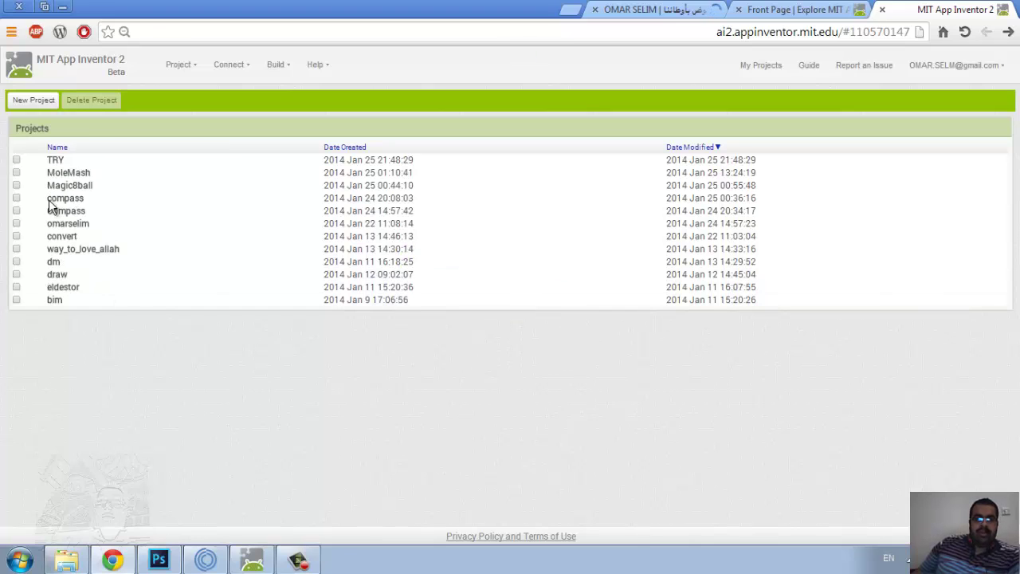
click(62, 163)
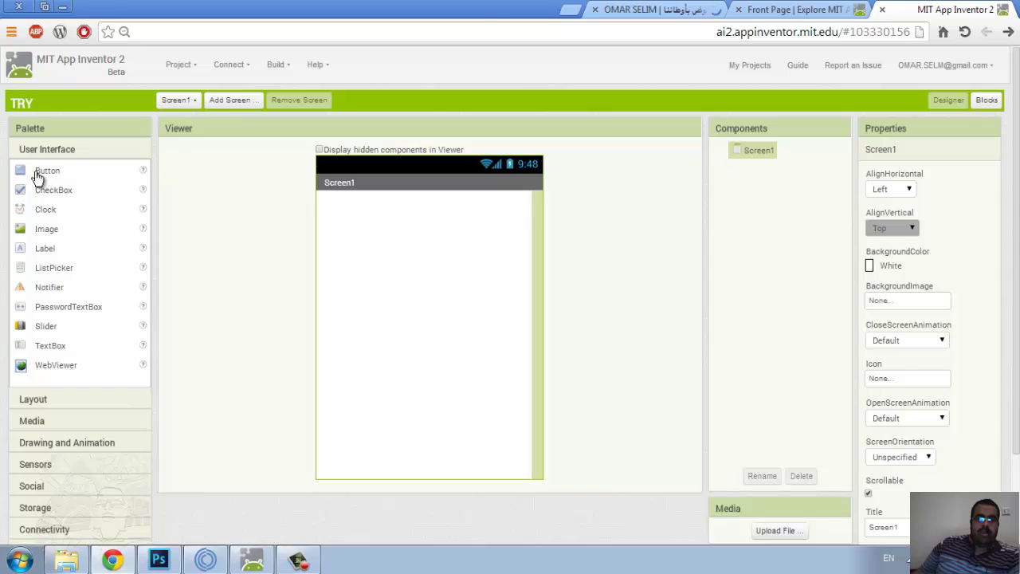
Place Button1 on Screen1 with Enabled unticked, and add CheckBox1 beneath it
mouse_move(24, 172)
mouse_down()
mouse_move(427, 241)
mouse_move(352, 347)
mouse_up()
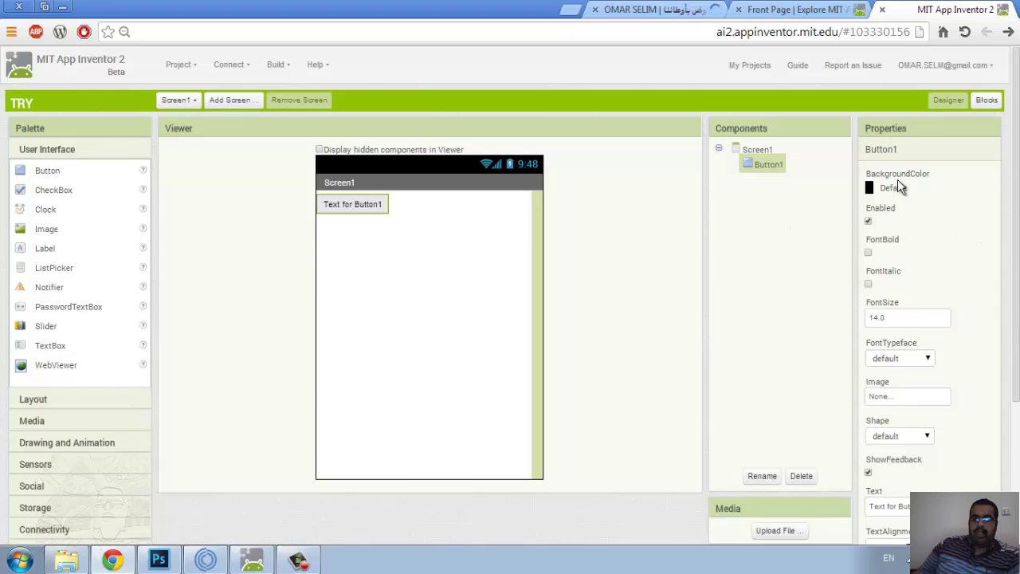
click(869, 224)
click(868, 221)
drag(48, 197, 414, 287)
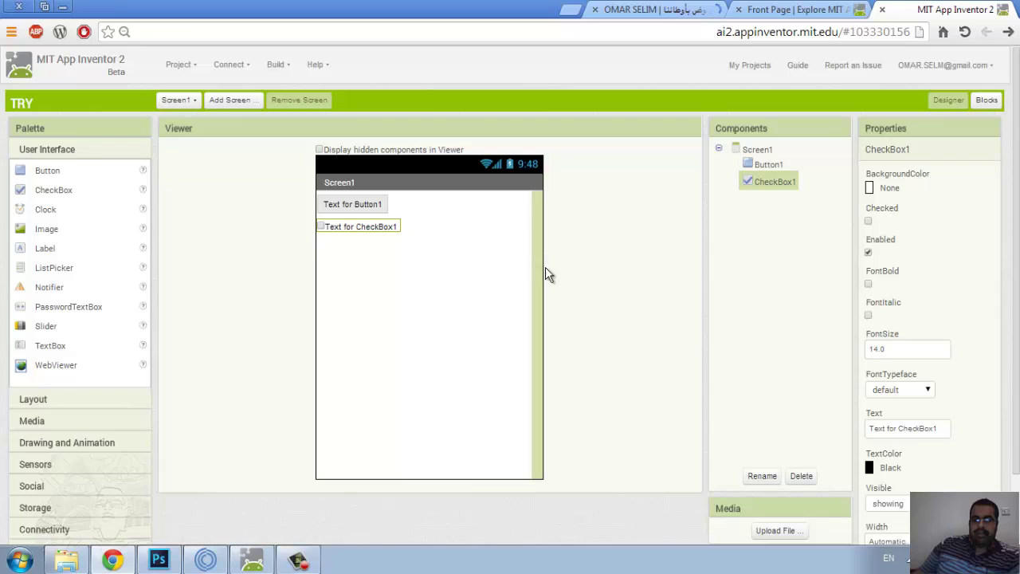
click(364, 202)
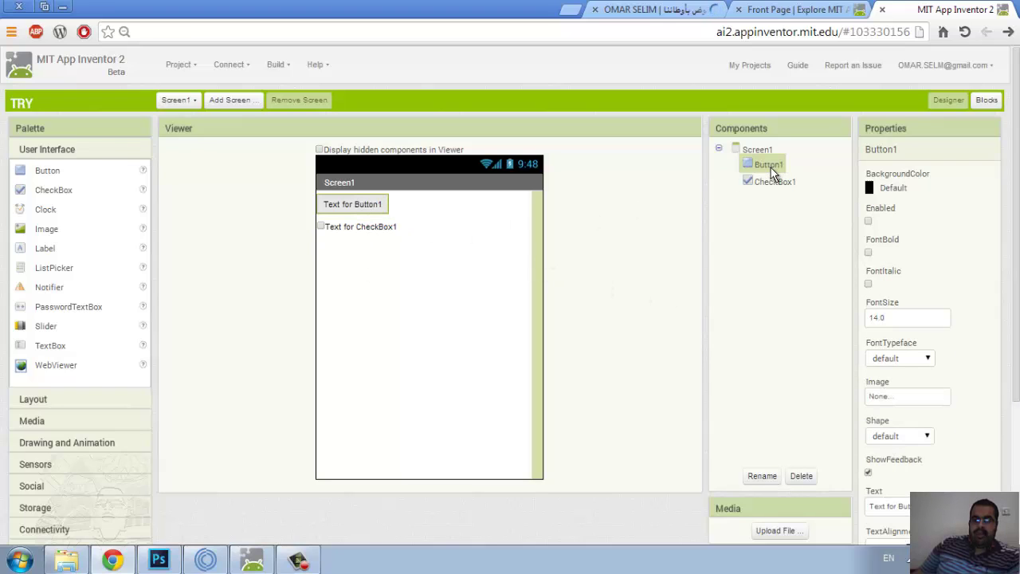
Rename Button1 to START
click(762, 477)
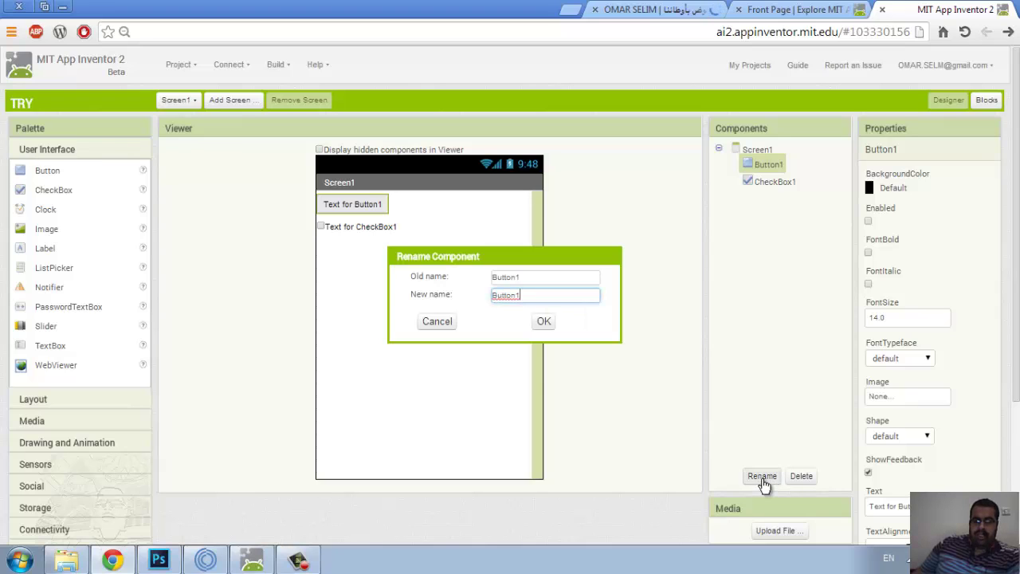
drag(535, 297, 466, 279)
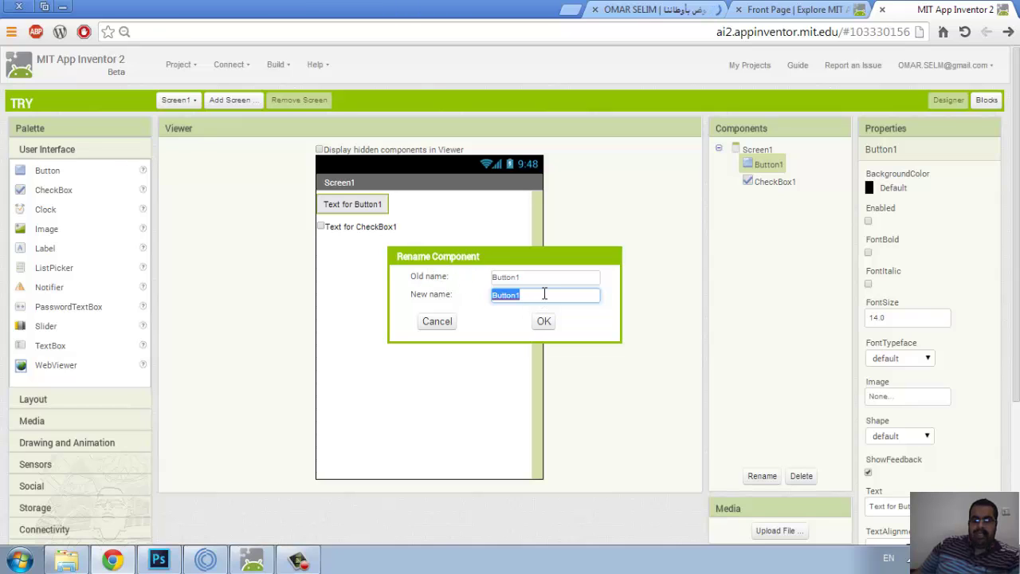
text(START)
click(545, 321)
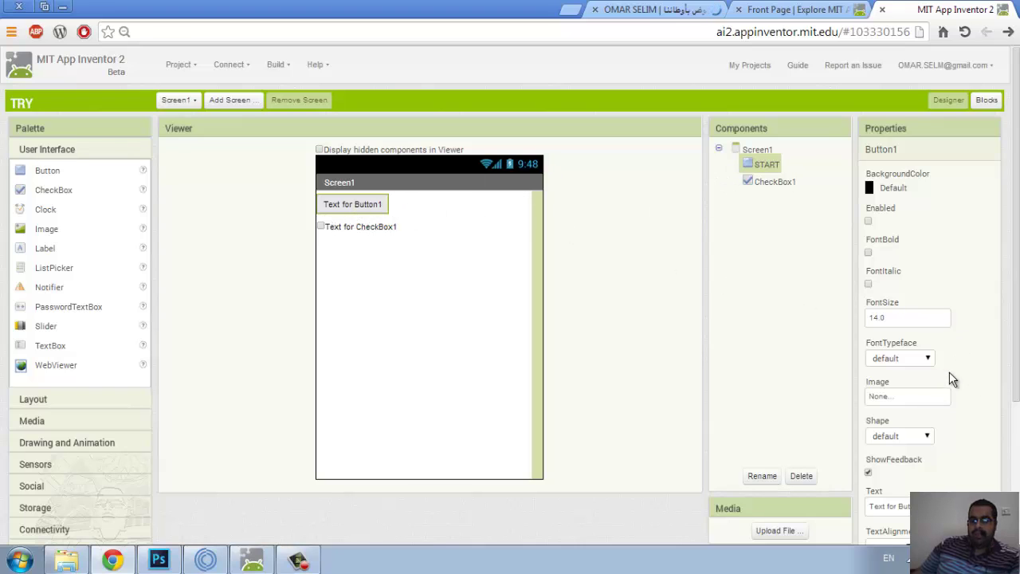
Set the START button's Text property to the author's name
click(888, 506)
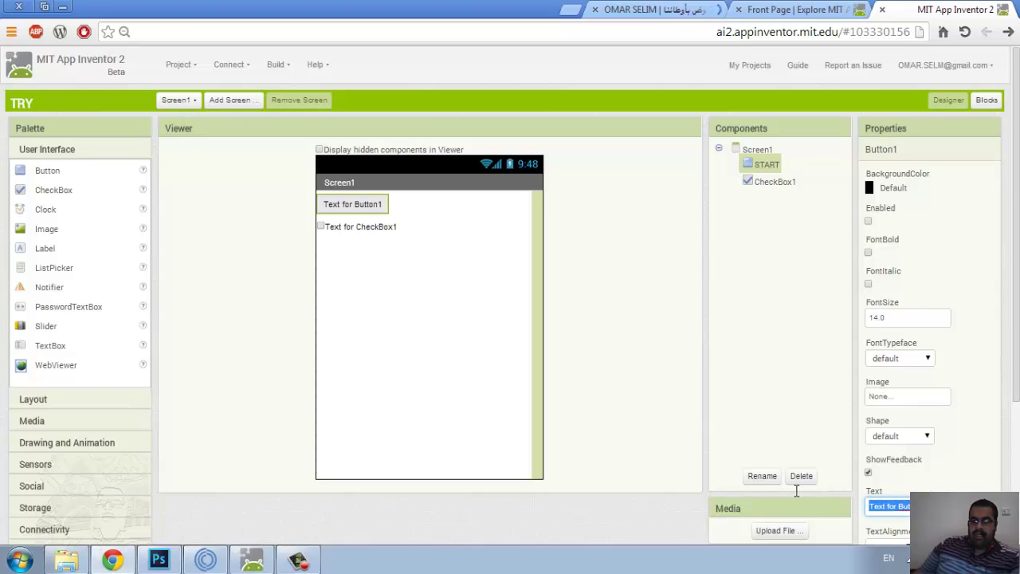
text(OM)
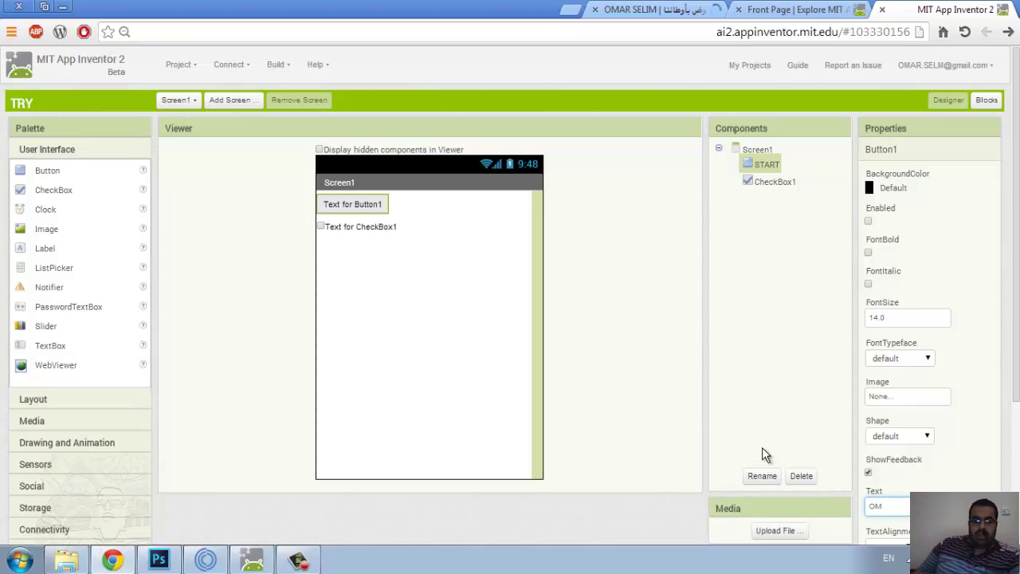
text(AR S)
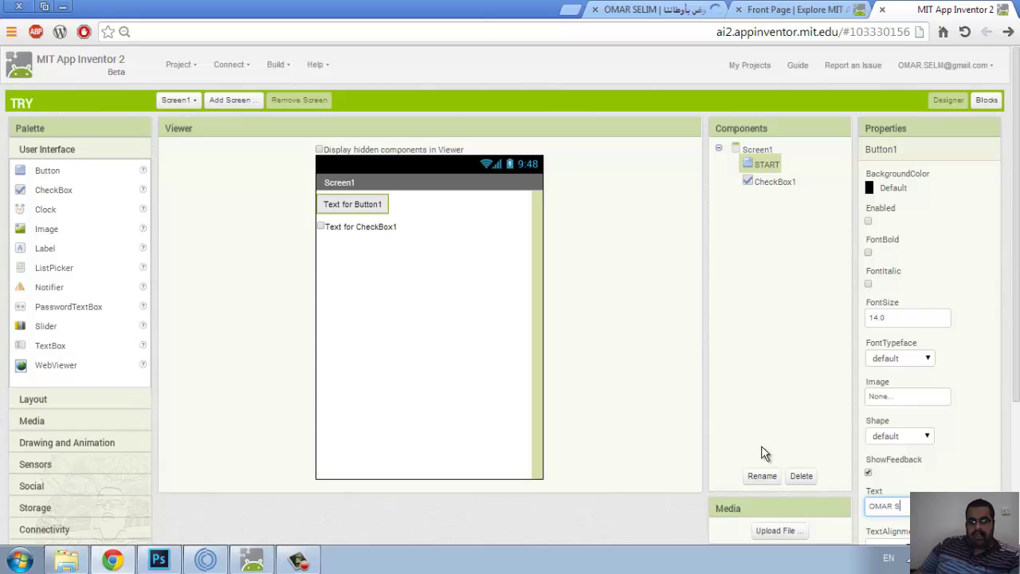
text(EL)
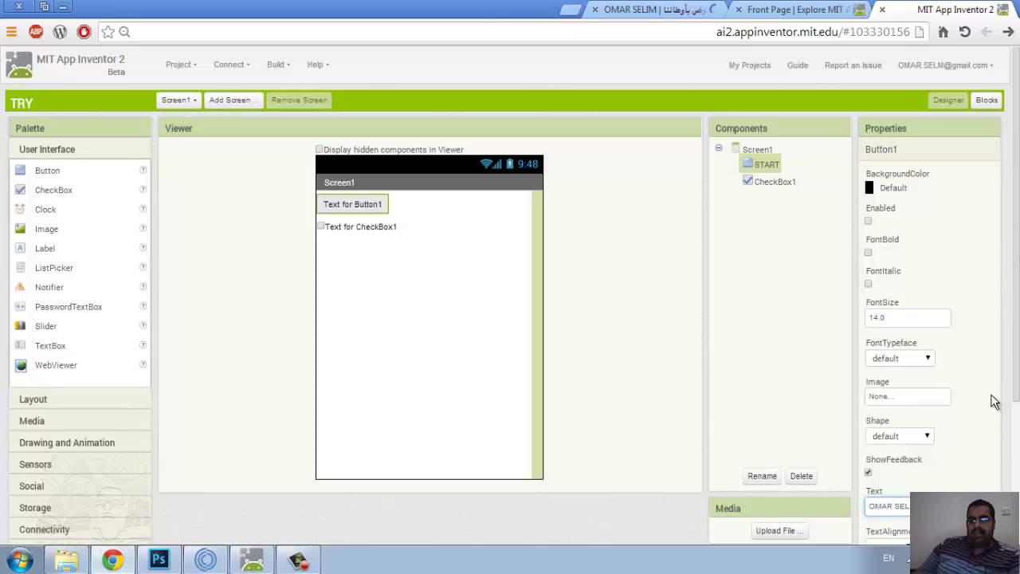
click(976, 267)
scroll(977, 292, down, 2)
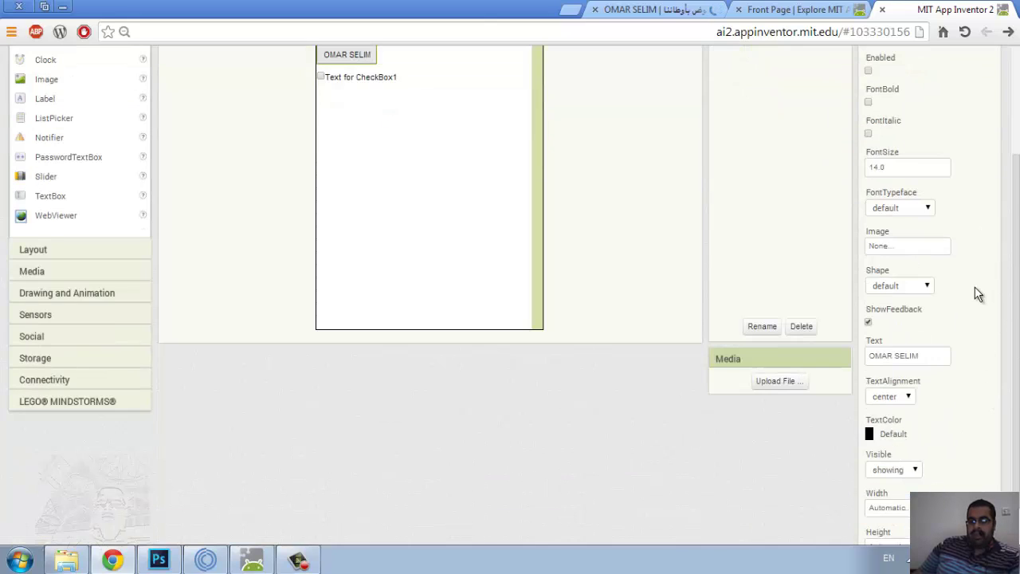
scroll(981, 300, up, 1)
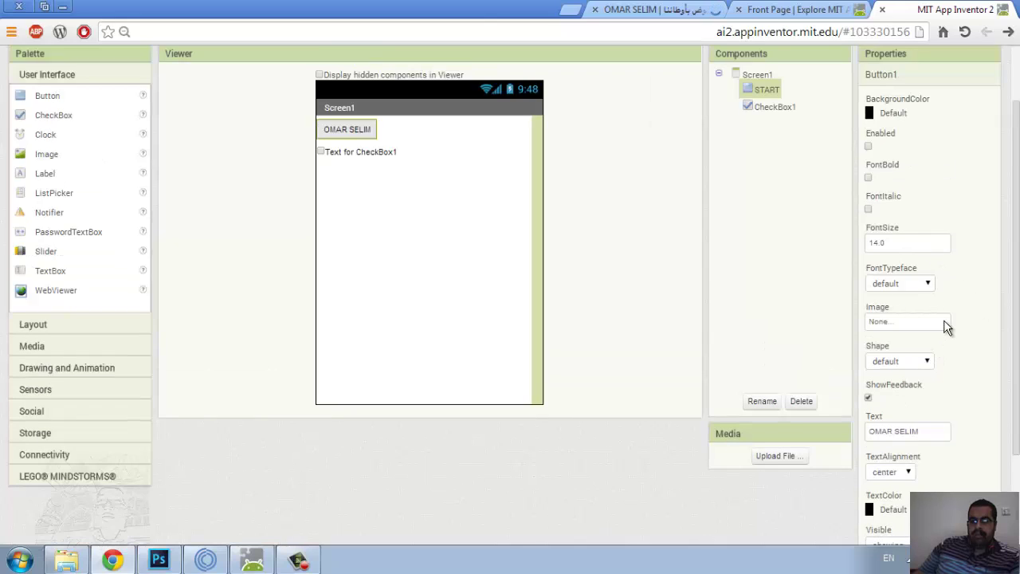
Upload icon.PNG from the Pictures library and apply it as the button's image
click(943, 321)
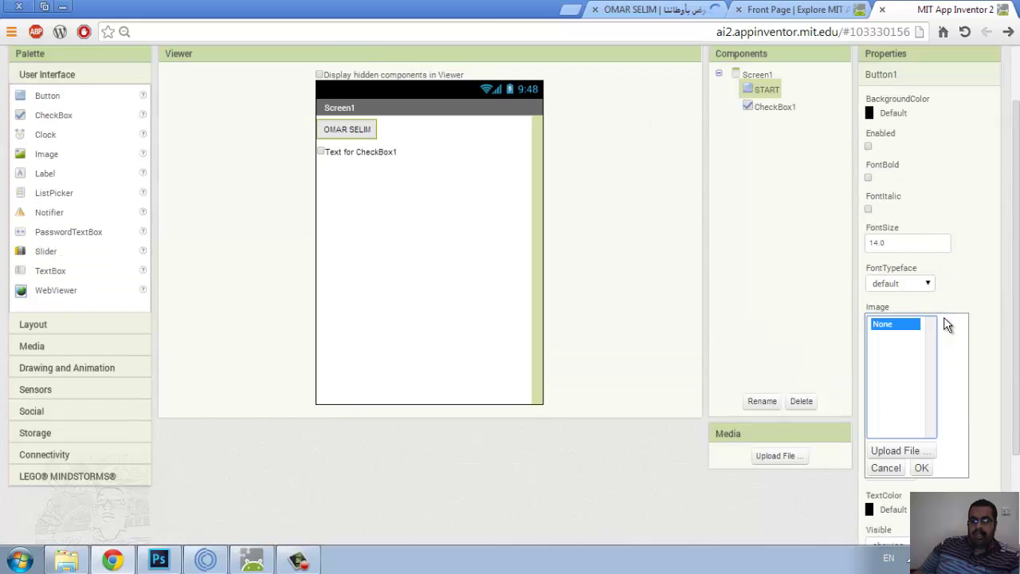
click(908, 452)
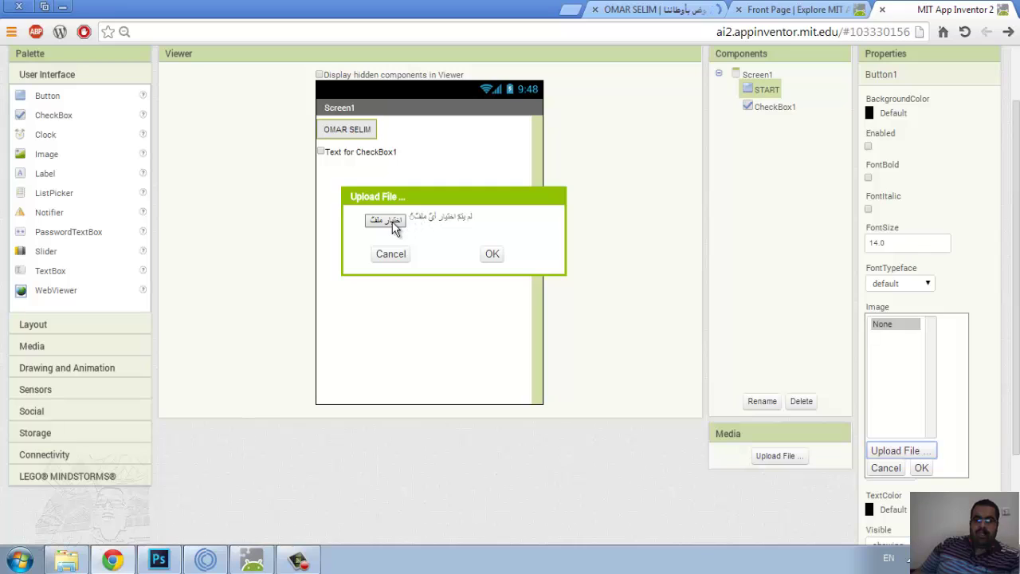
click(390, 223)
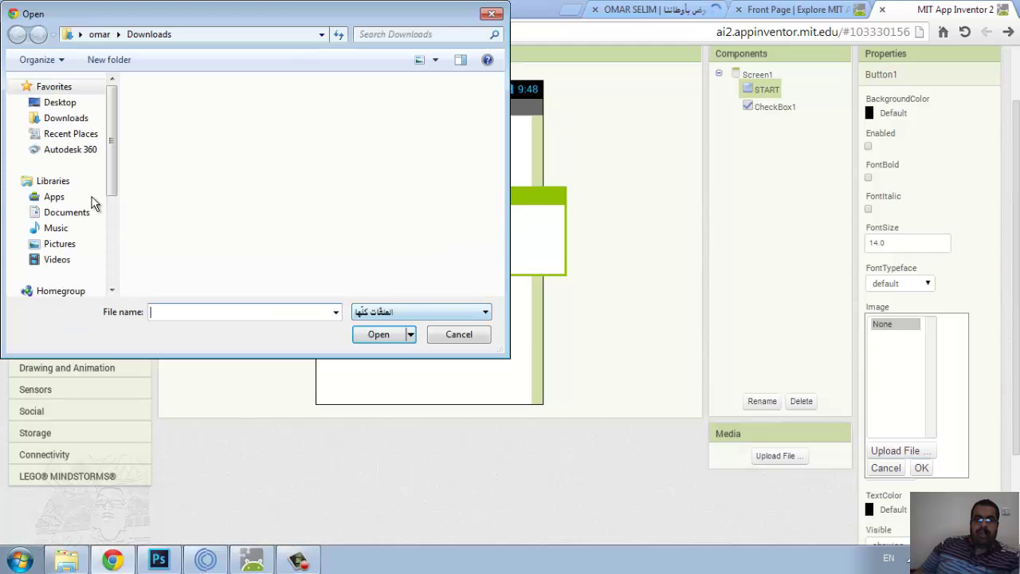
click(69, 119)
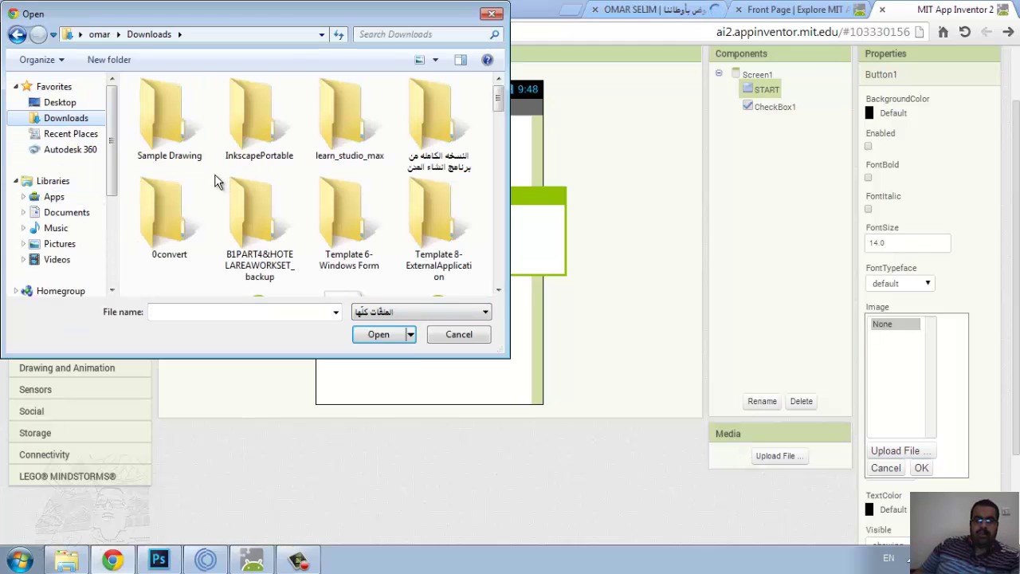
scroll(239, 171, down, 1)
scroll(385, 177, down, 1)
scroll(385, 177, down, 2)
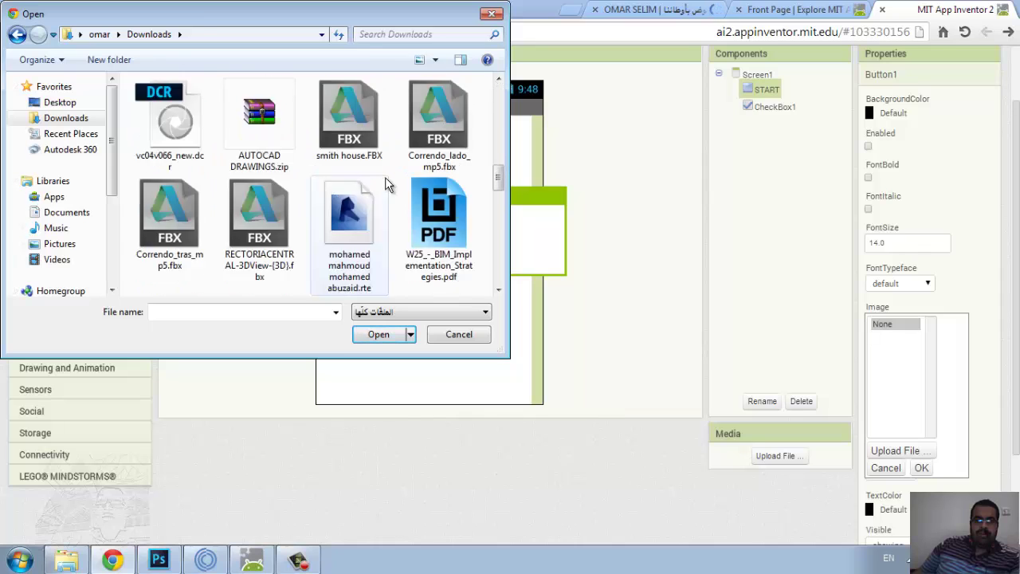
scroll(385, 177, down, 2)
click(60, 244)
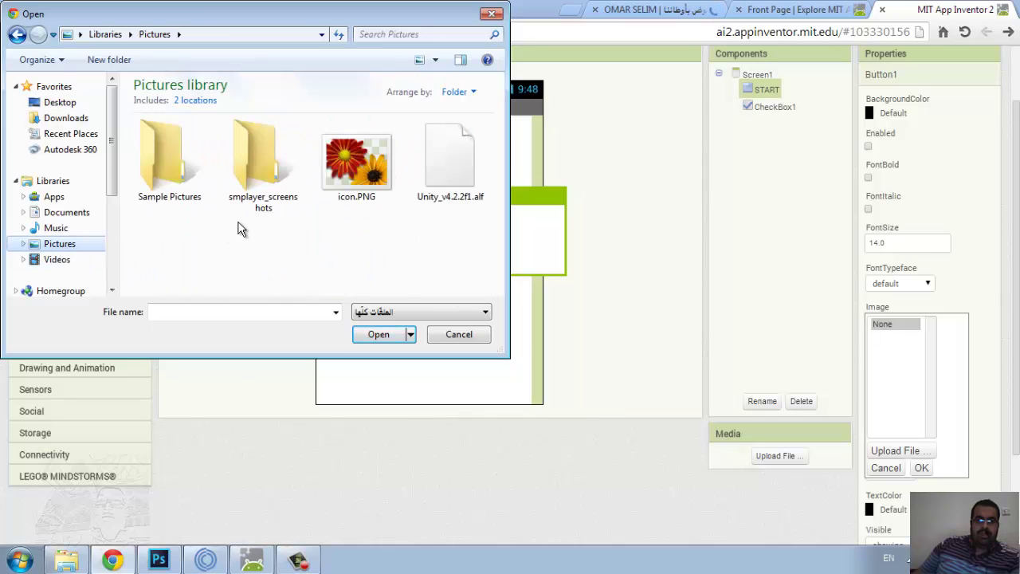
click(356, 164)
click(376, 335)
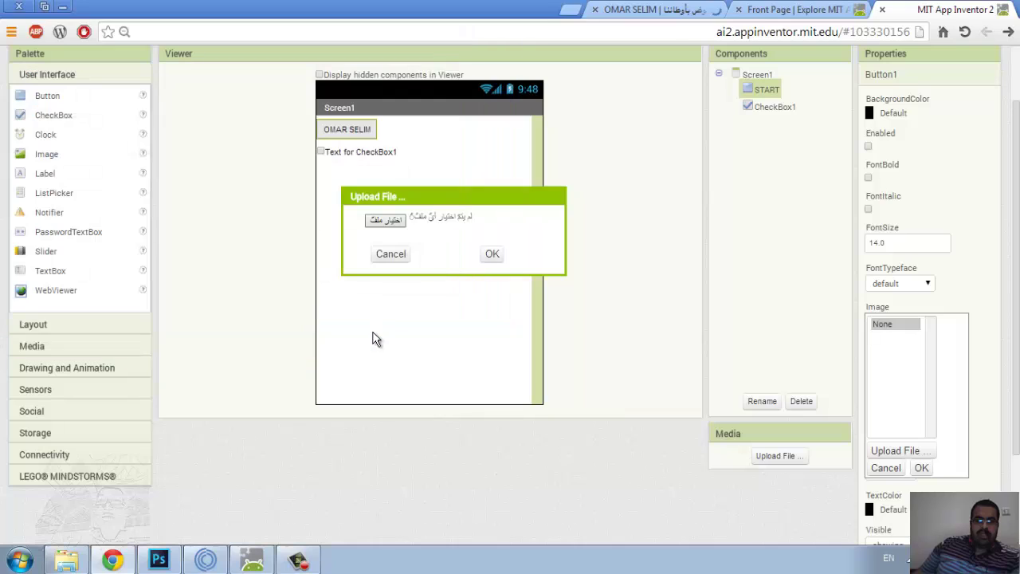
click(492, 253)
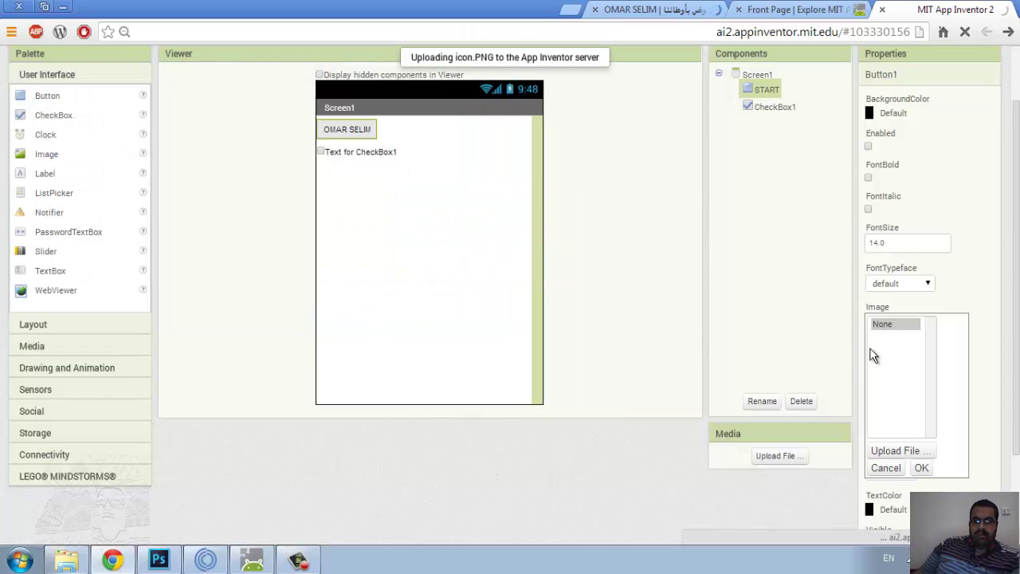
click(919, 467)
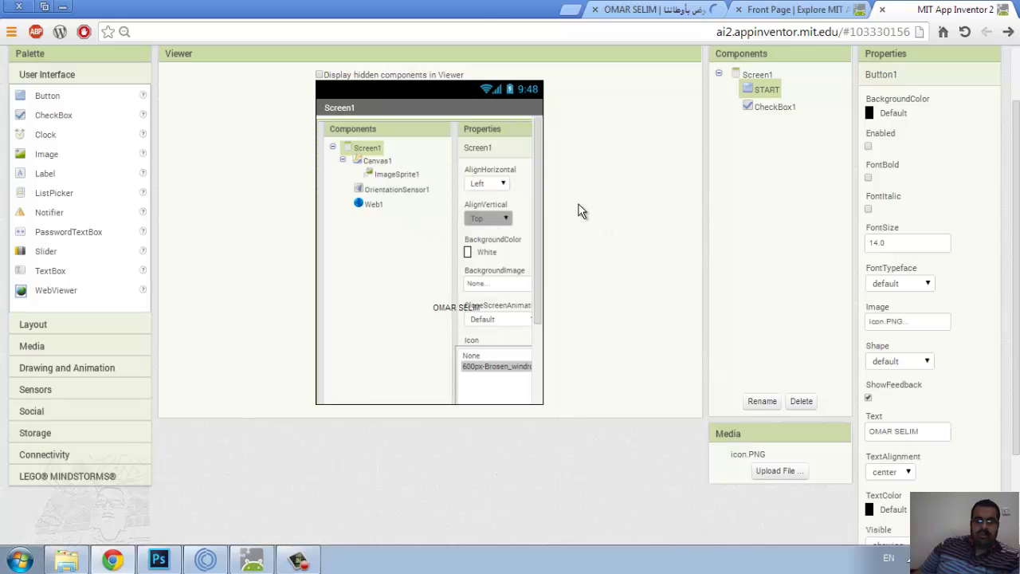
Start another image upload and preview icon.PNG from the Pictures library
scroll(478, 191, up, 1)
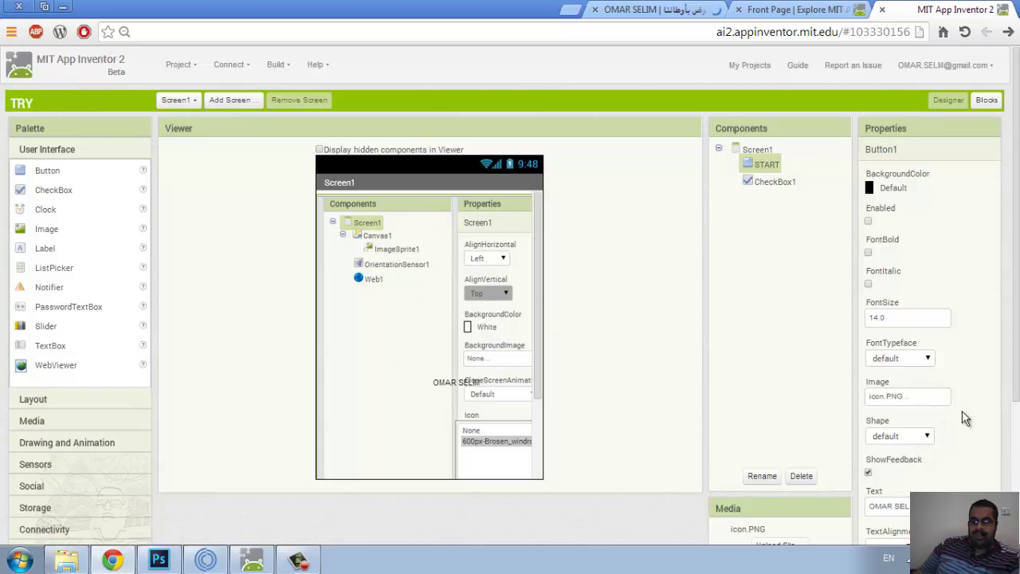
click(944, 398)
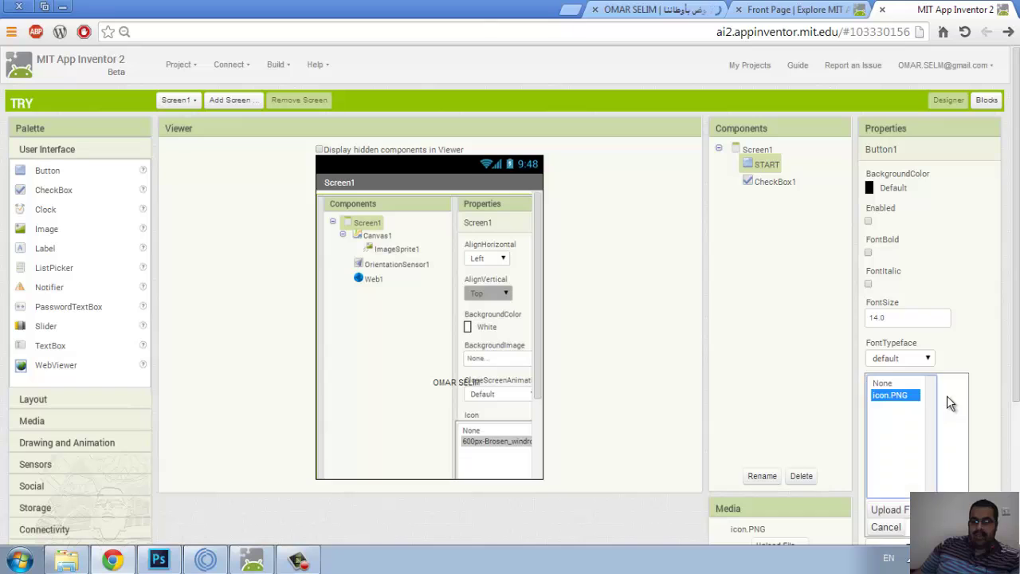
click(889, 510)
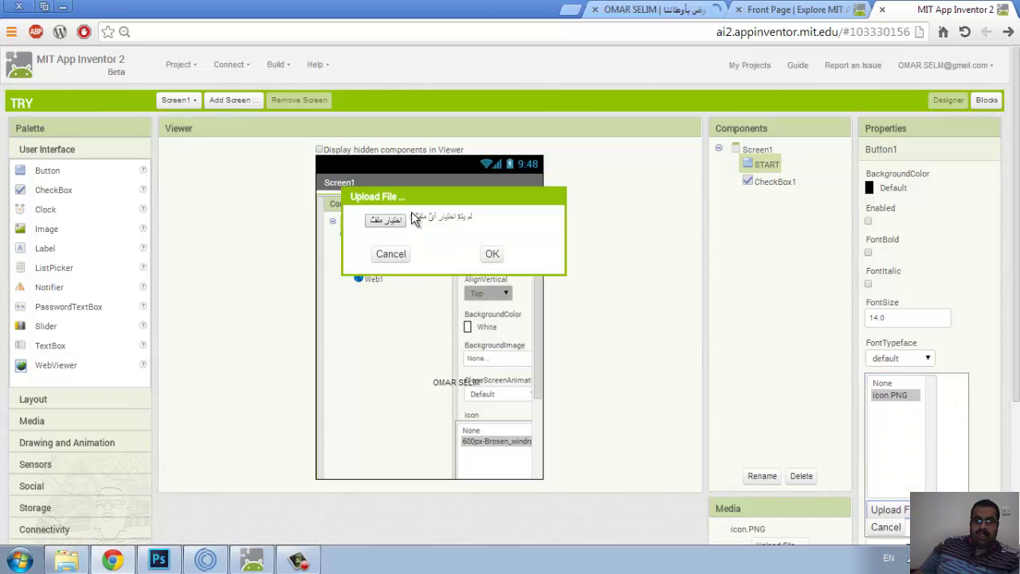
click(376, 218)
click(356, 180)
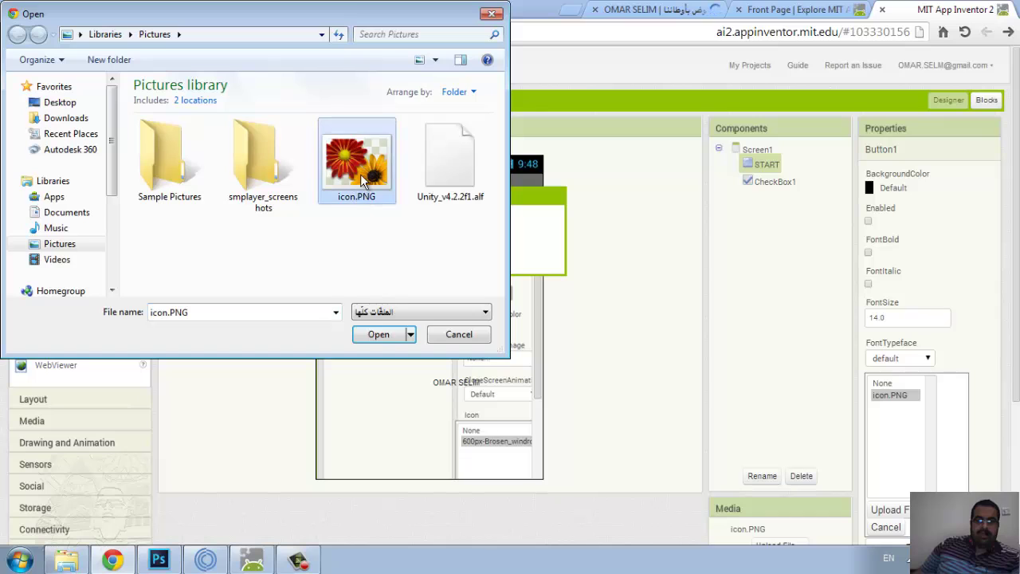
right_click(360, 177)
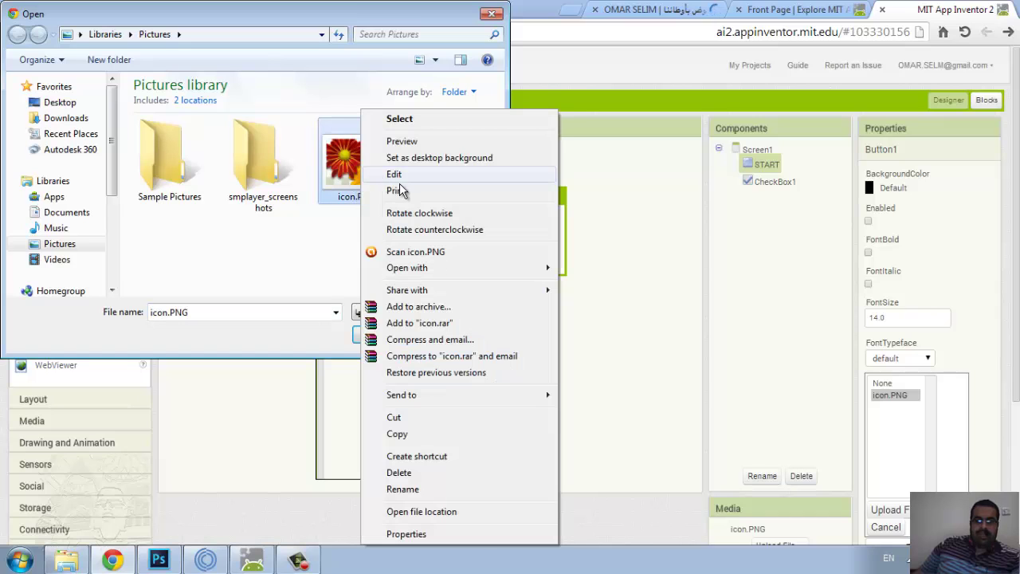
click(402, 142)
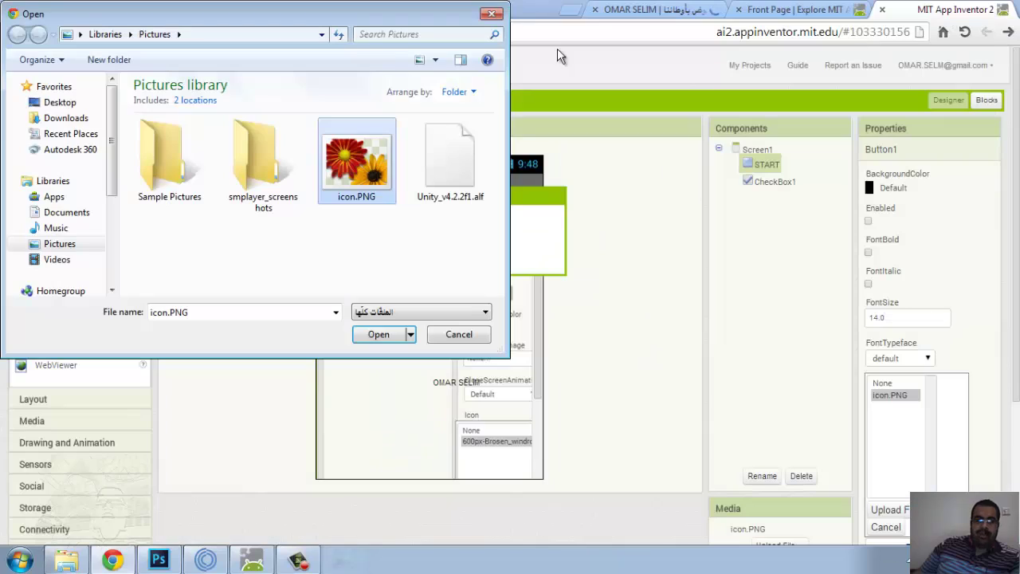
click(1007, 8)
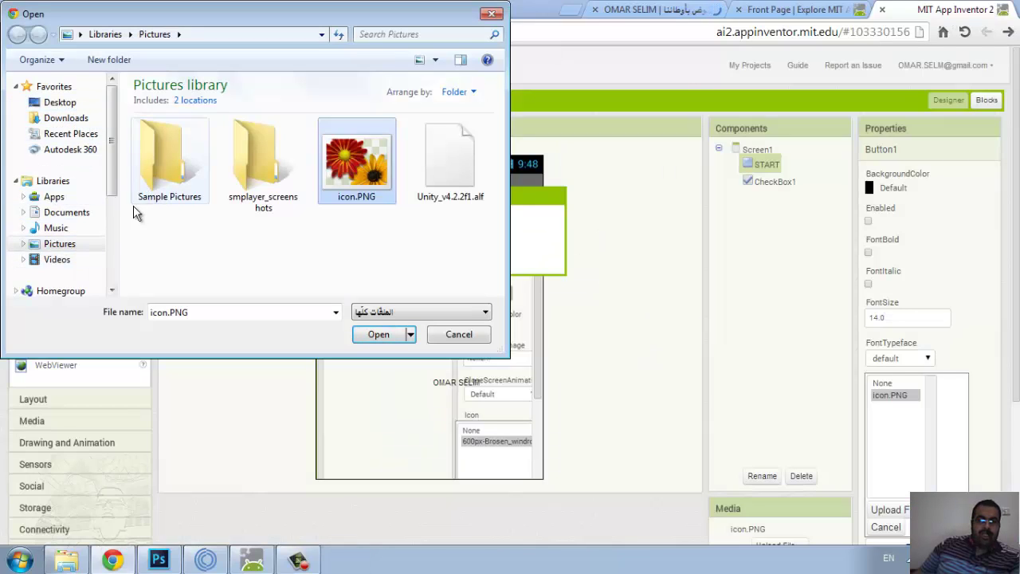
Select work.PNG in Downloads, preview the boat picture, and upload it as the button image
click(68, 104)
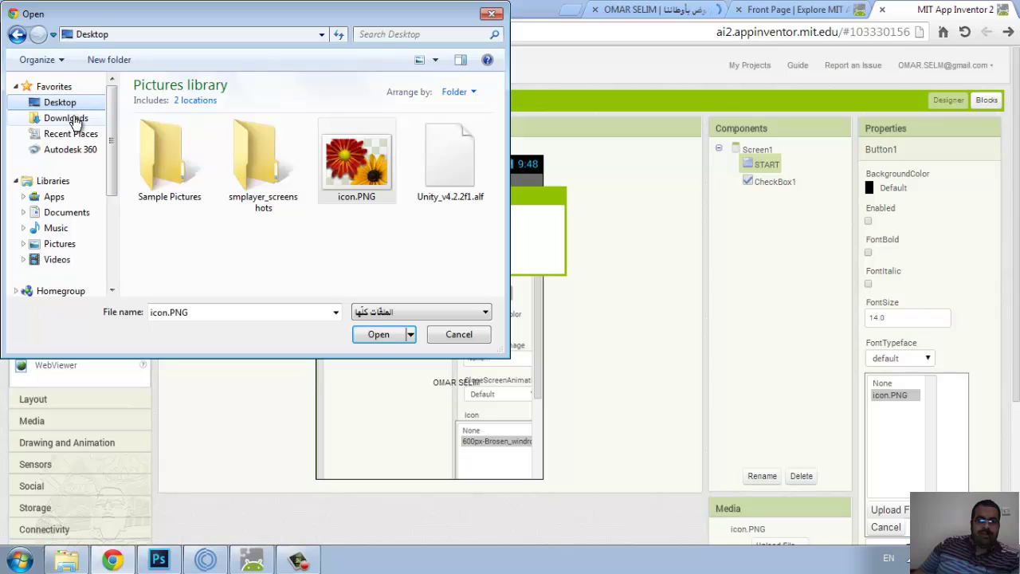
click(71, 119)
scroll(331, 167, down, 5)
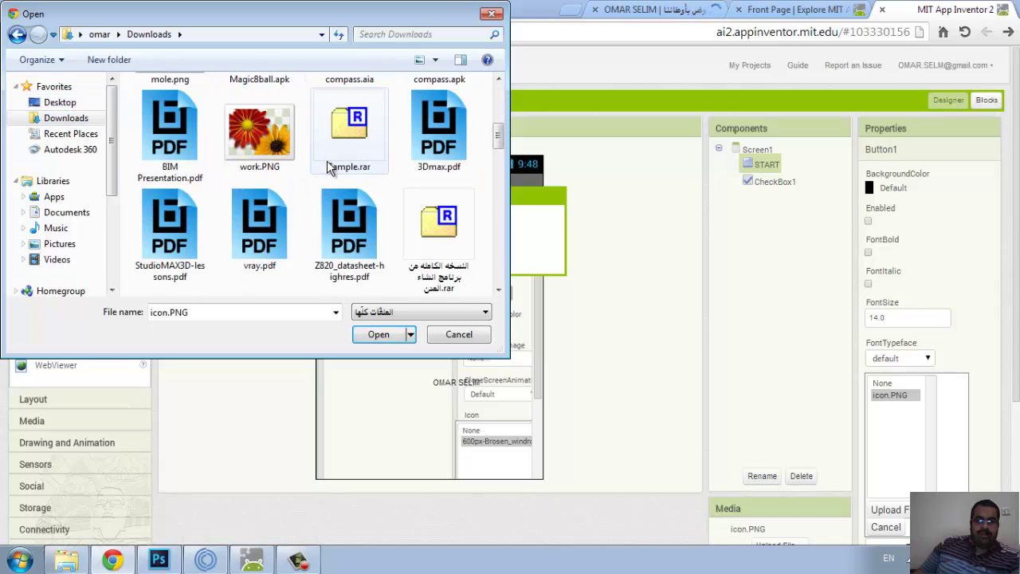
click(270, 159)
right_click(270, 159)
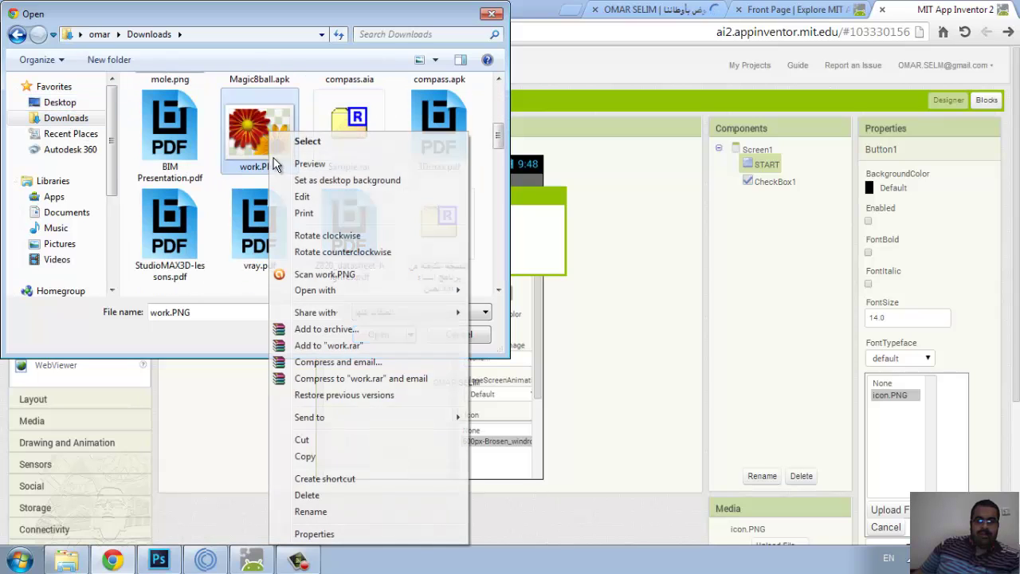
click(311, 162)
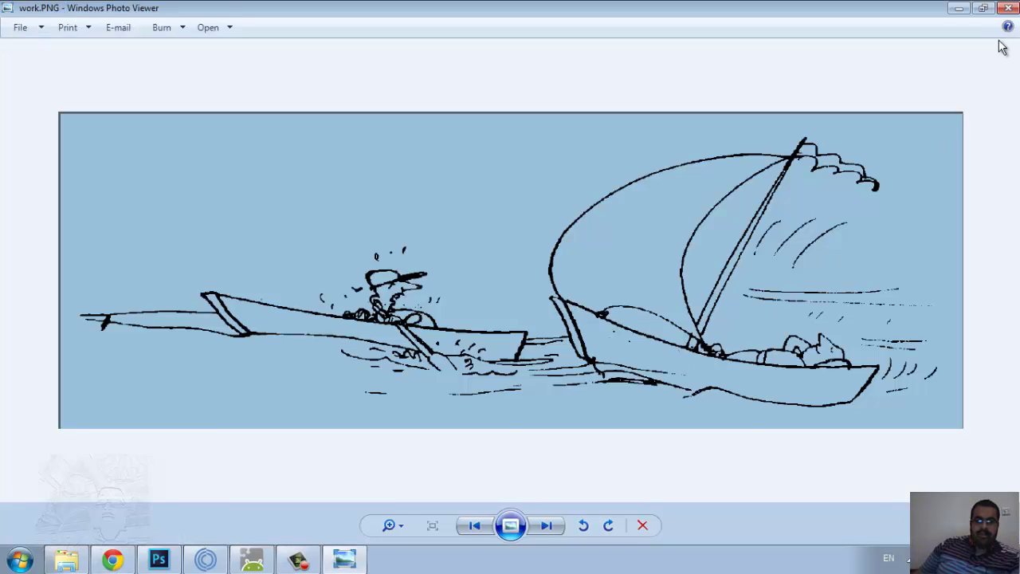
click(1007, 8)
click(377, 334)
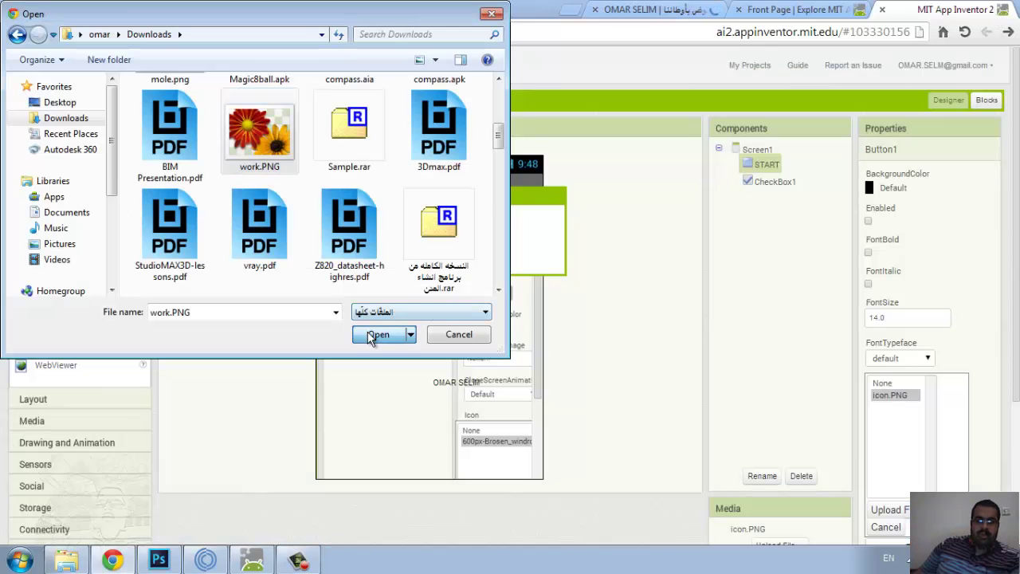
click(492, 255)
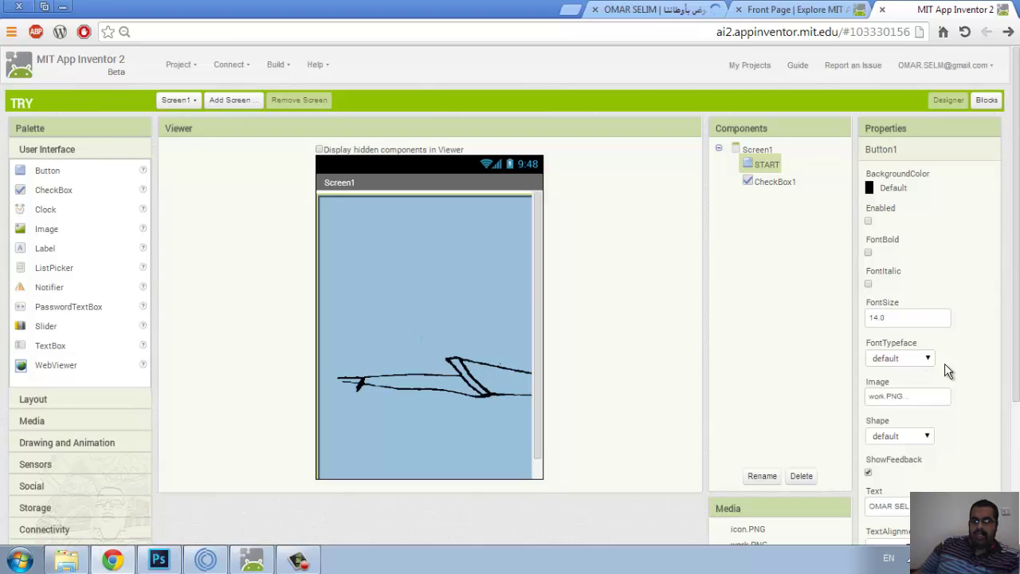
Set the START button's Image back to None, then select Screen1 in Components
click(944, 401)
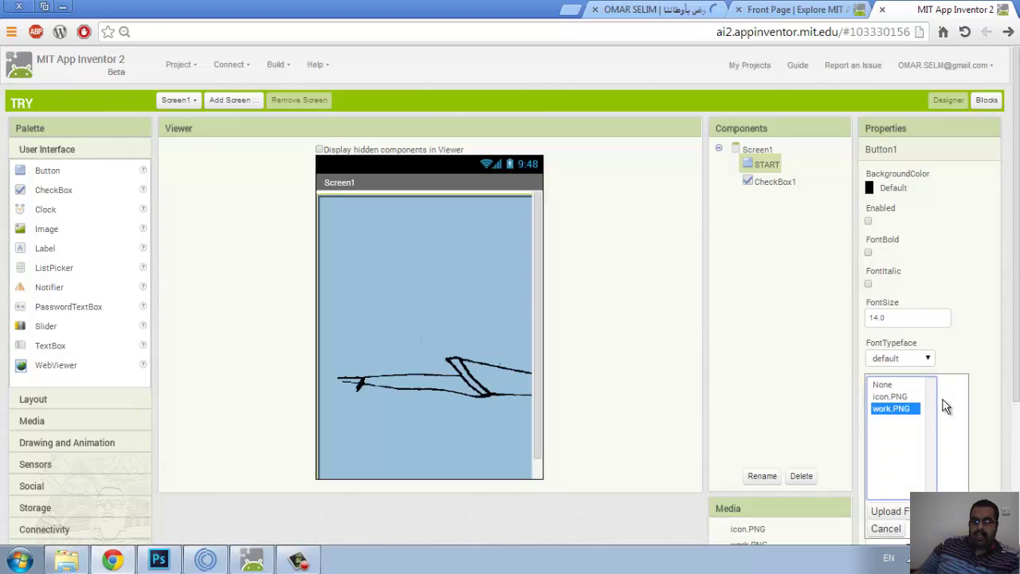
click(882, 383)
click(936, 510)
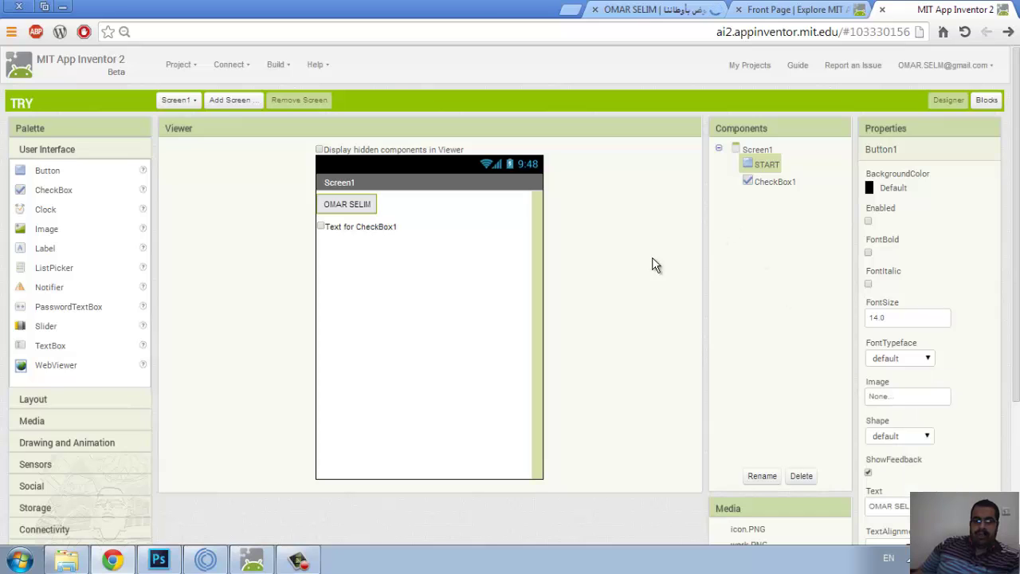
click(759, 150)
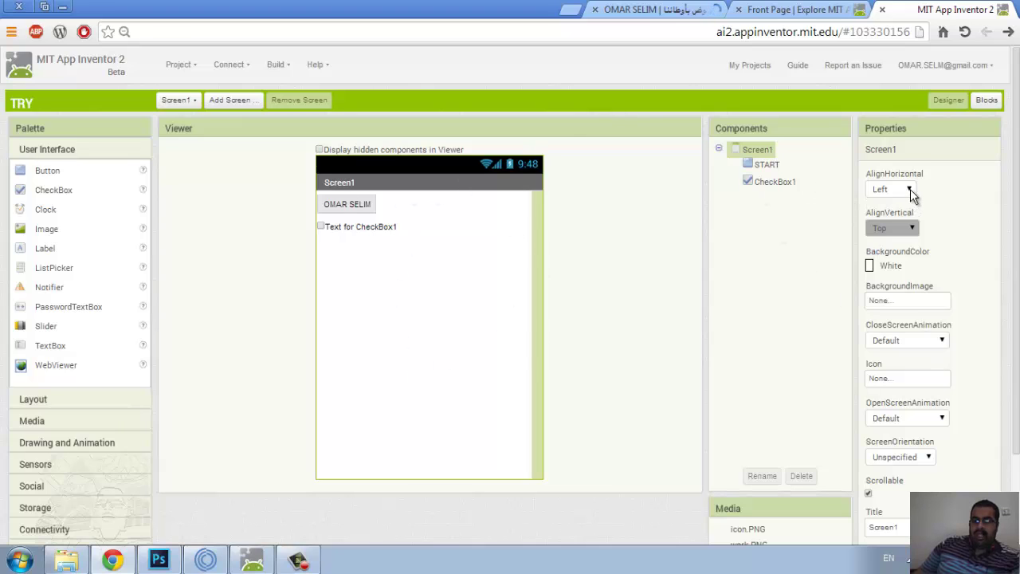
Keep Screen1's alignment at Left and reset its background colour to None after trying black
click(910, 191)
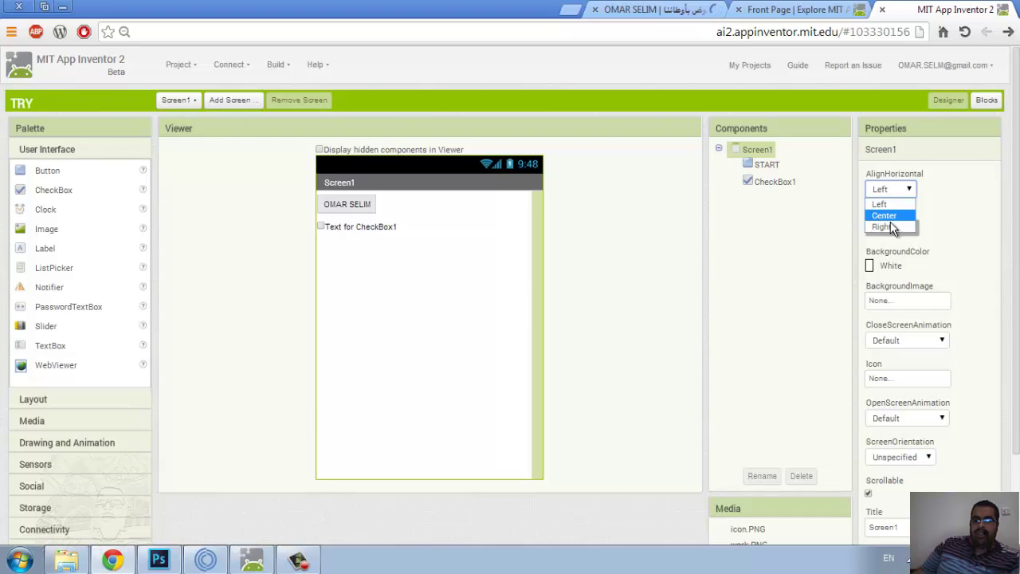
click(996, 248)
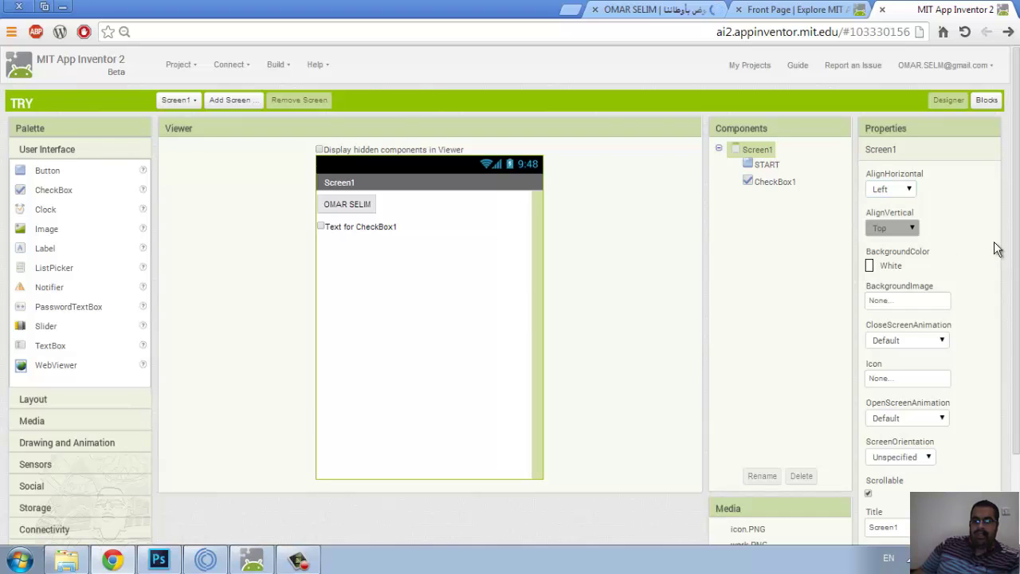
click(870, 273)
click(900, 300)
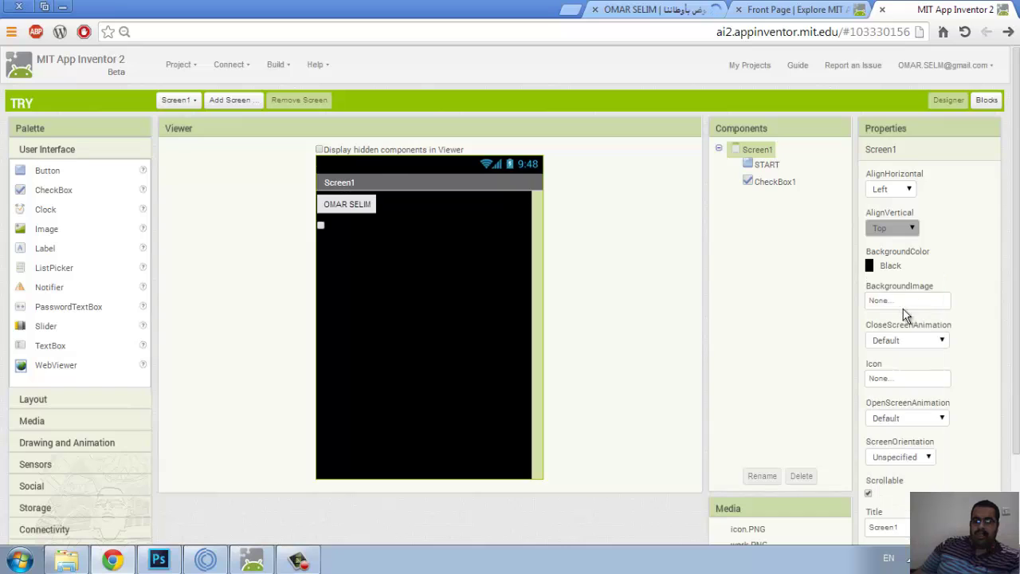
click(870, 273)
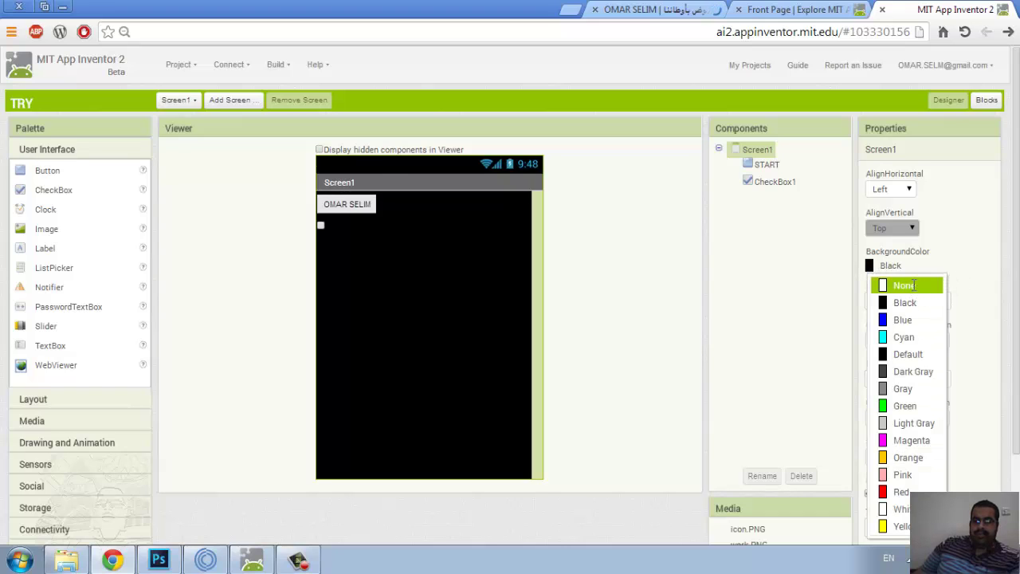
click(904, 285)
Set Screen1's BackgroundImage to work.PNG and its Icon to icon.PNG
click(938, 303)
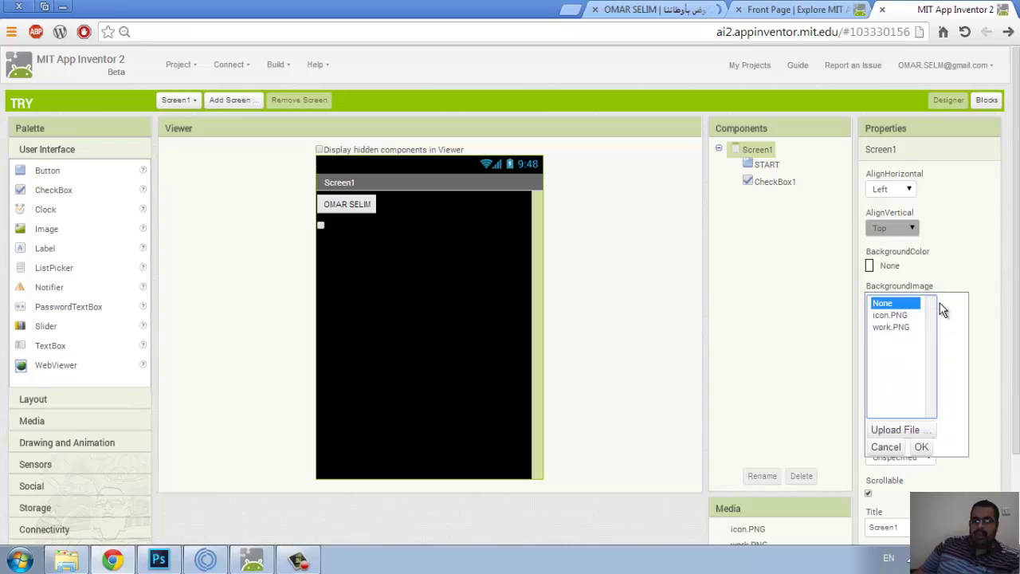
click(897, 316)
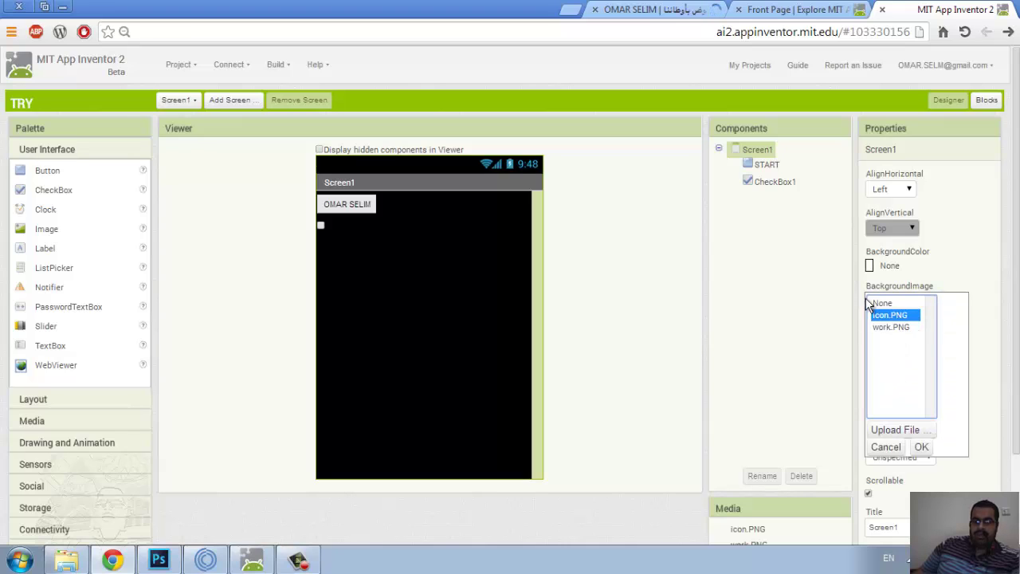
click(918, 447)
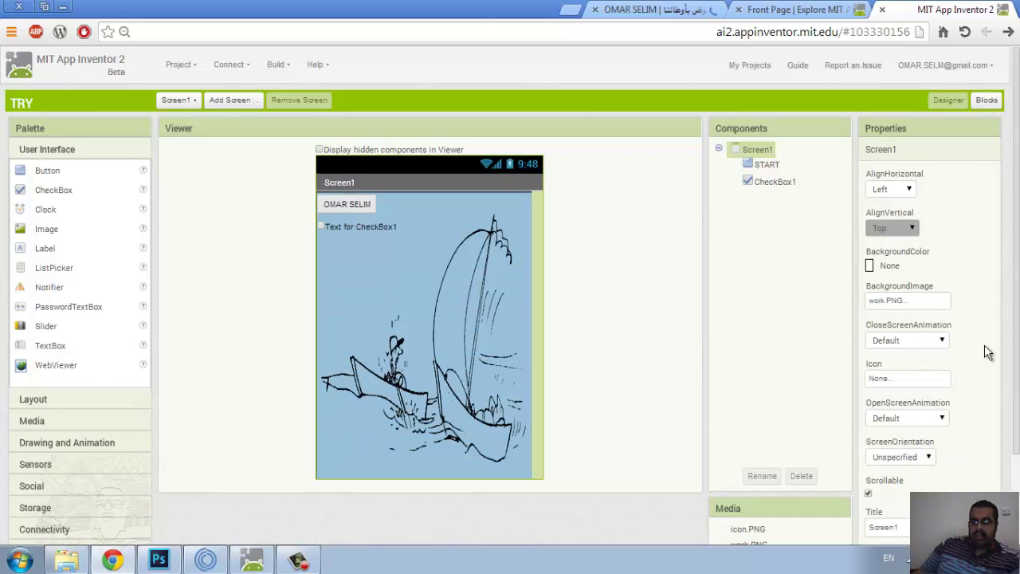
scroll(984, 346, down, 1)
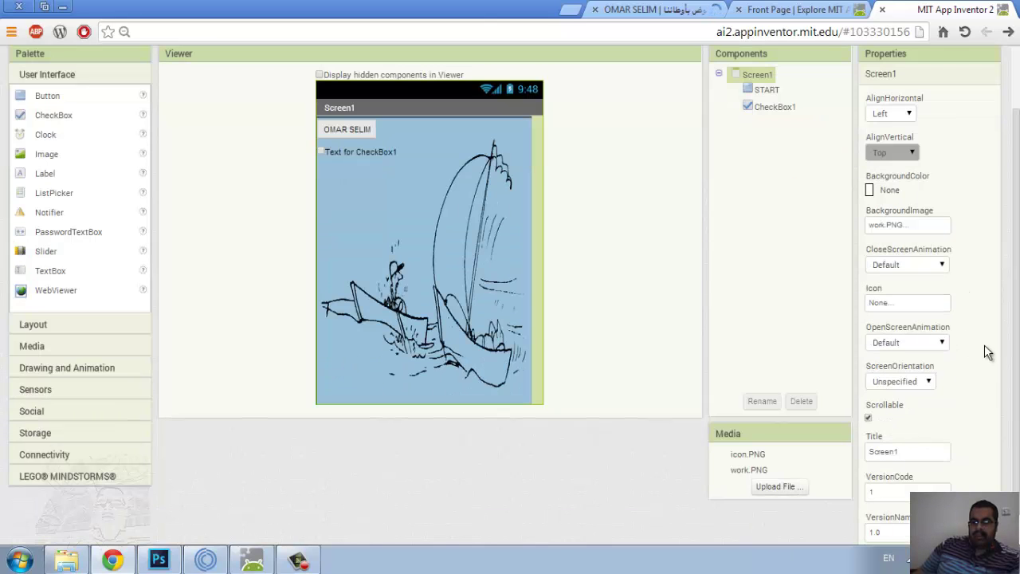
click(945, 302)
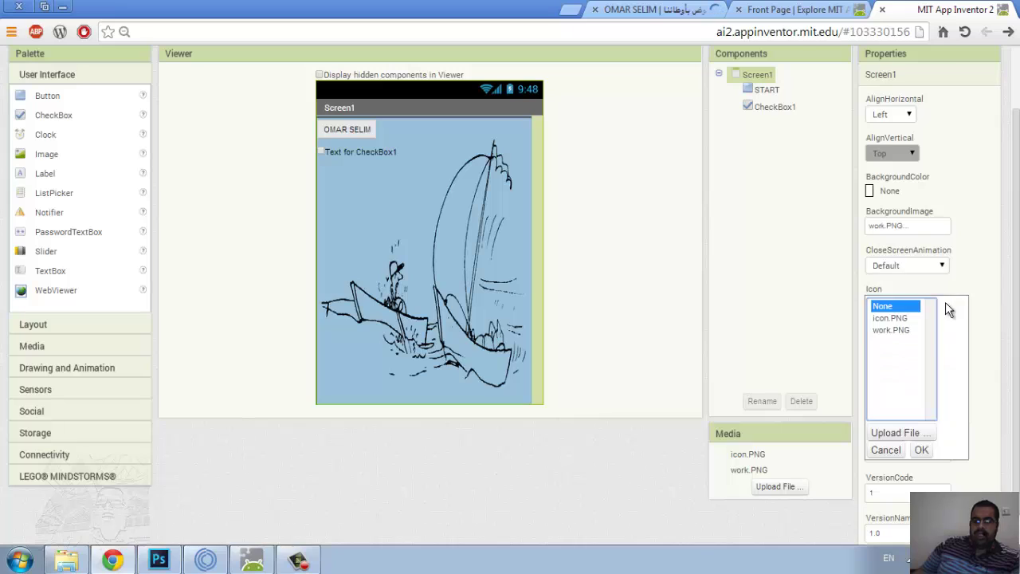
click(894, 319)
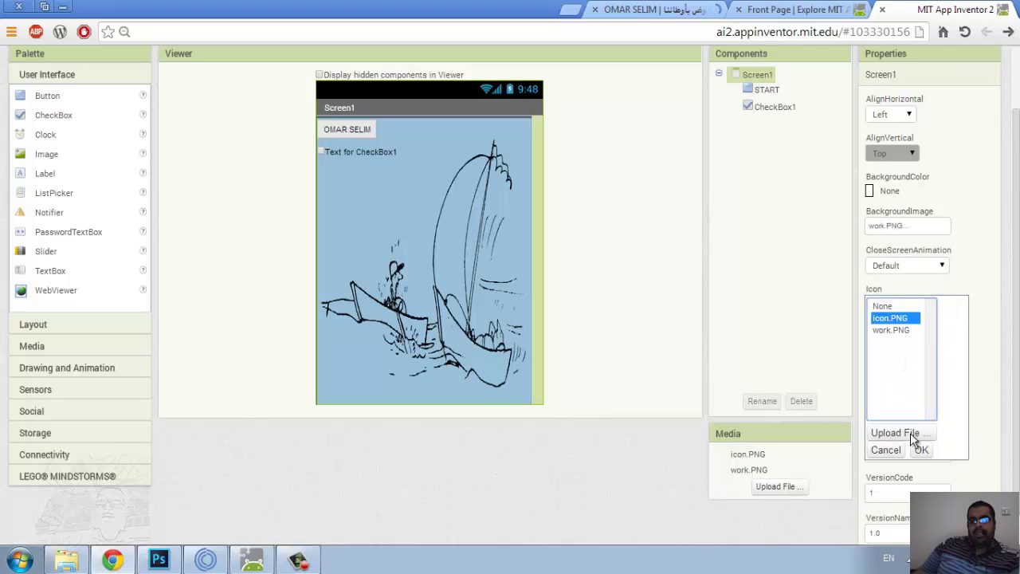
click(922, 450)
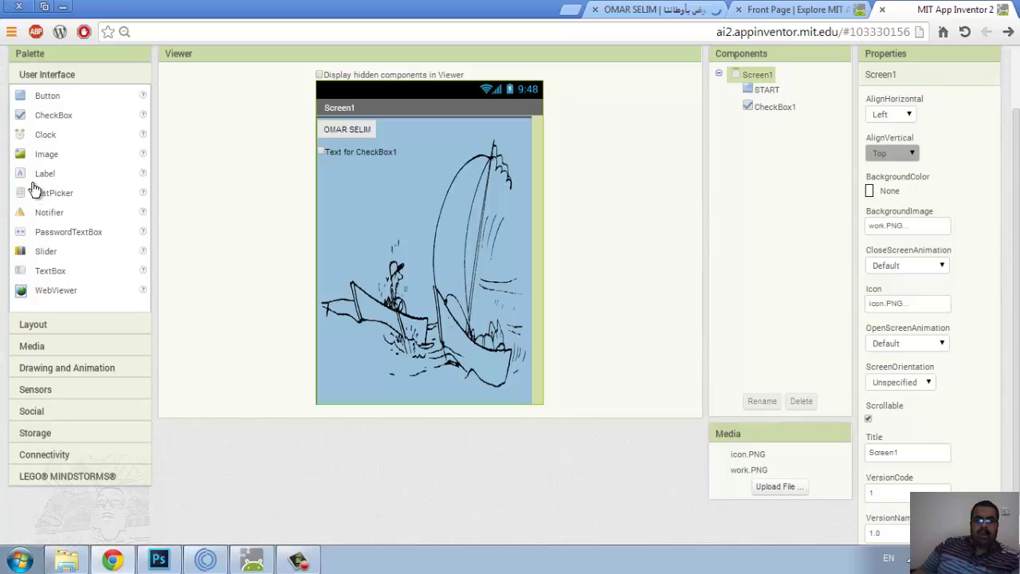
Add a Label, ListPicker and HorizontalArrangement, then put START and ListPicker1 side by side inside it
drag(36, 177, 374, 196)
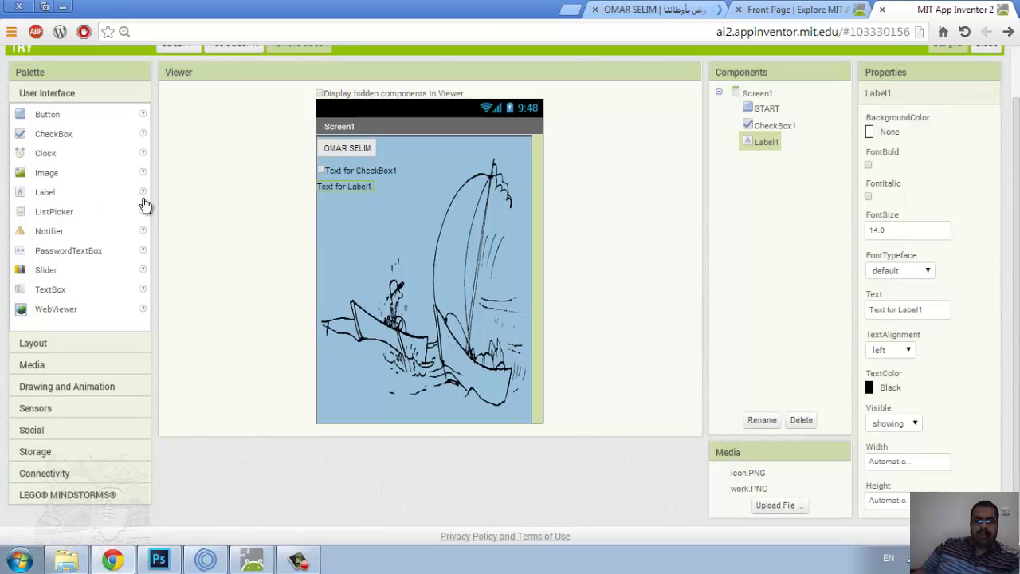
drag(62, 214, 430, 267)
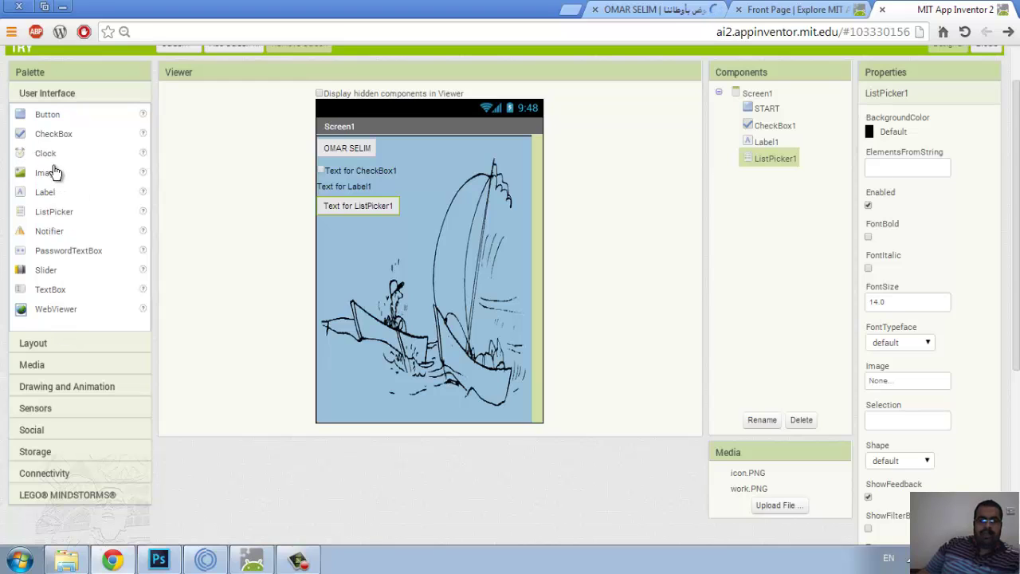
drag(49, 155, 48, 162)
click(57, 342)
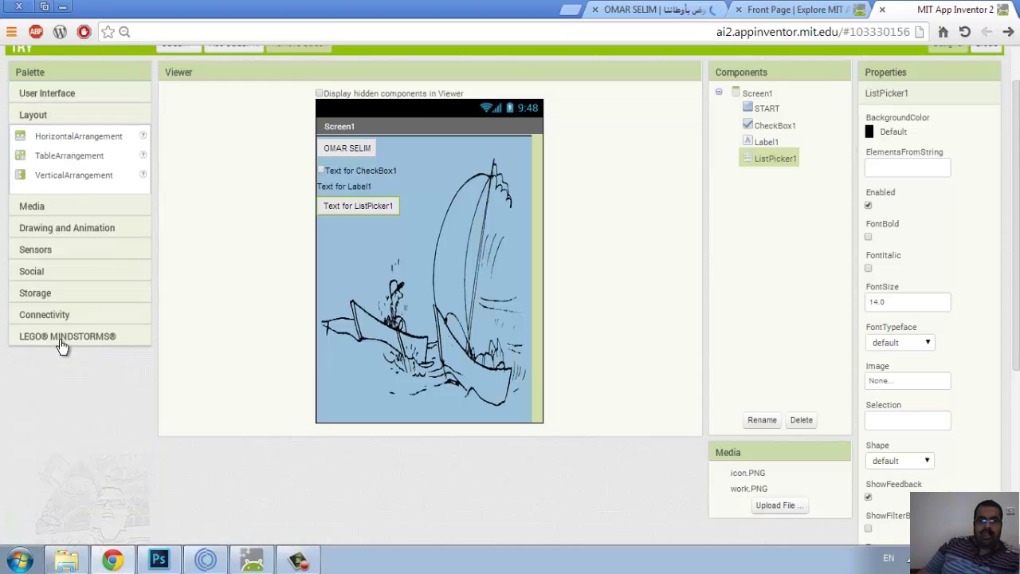
drag(70, 136, 442, 252)
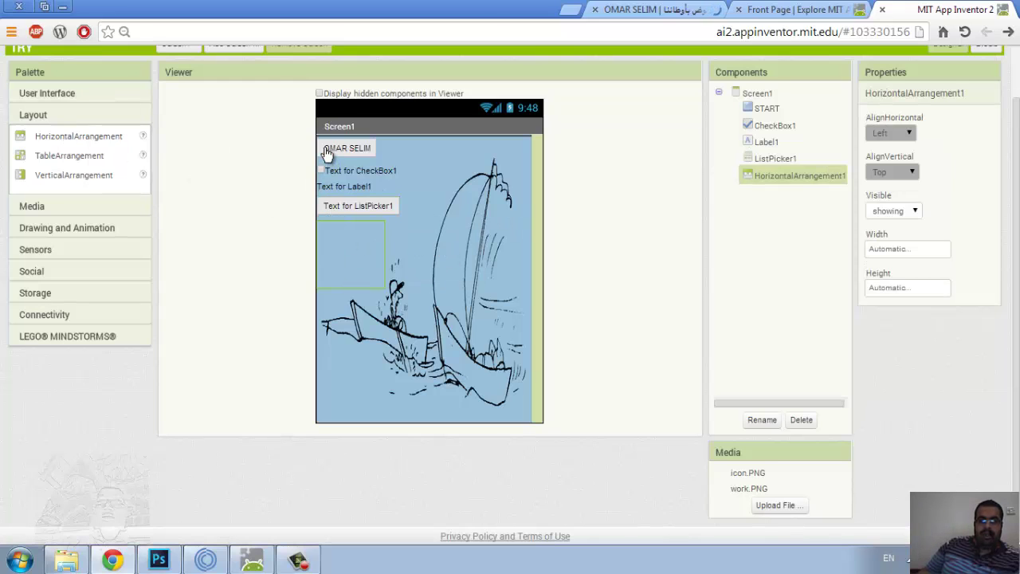
drag(325, 151, 344, 253)
drag(333, 180, 379, 215)
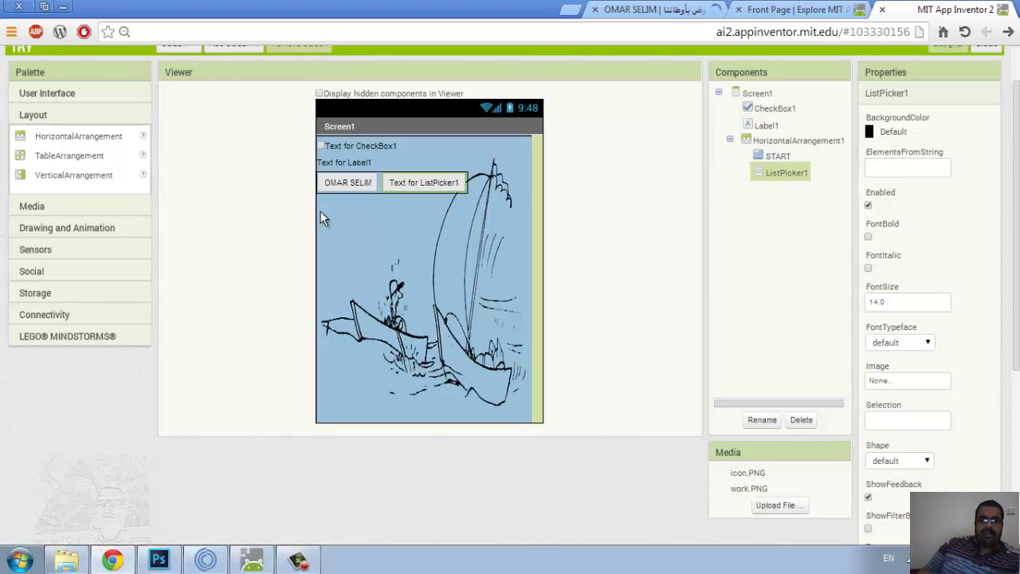
click(68, 206)
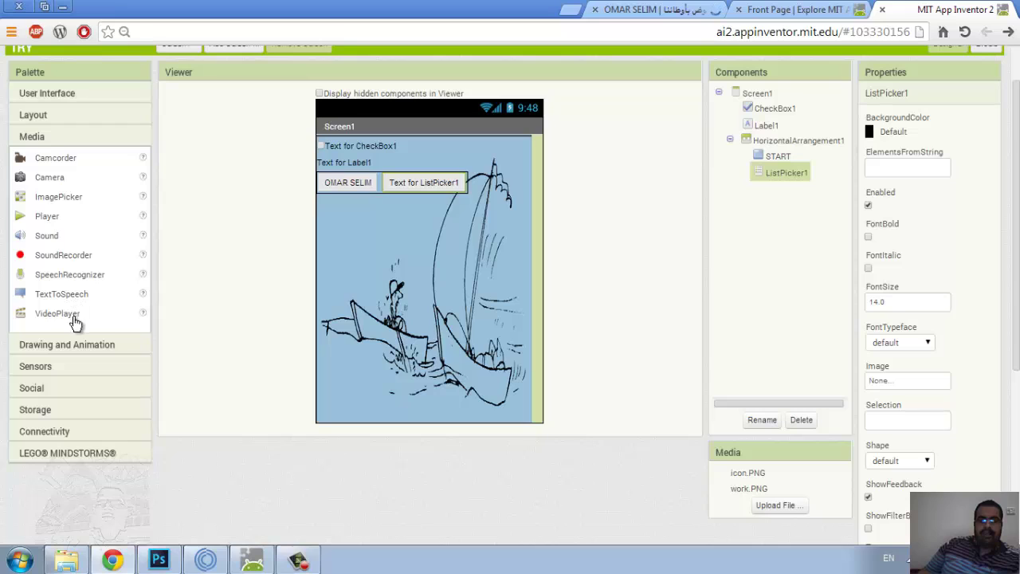
click(74, 349)
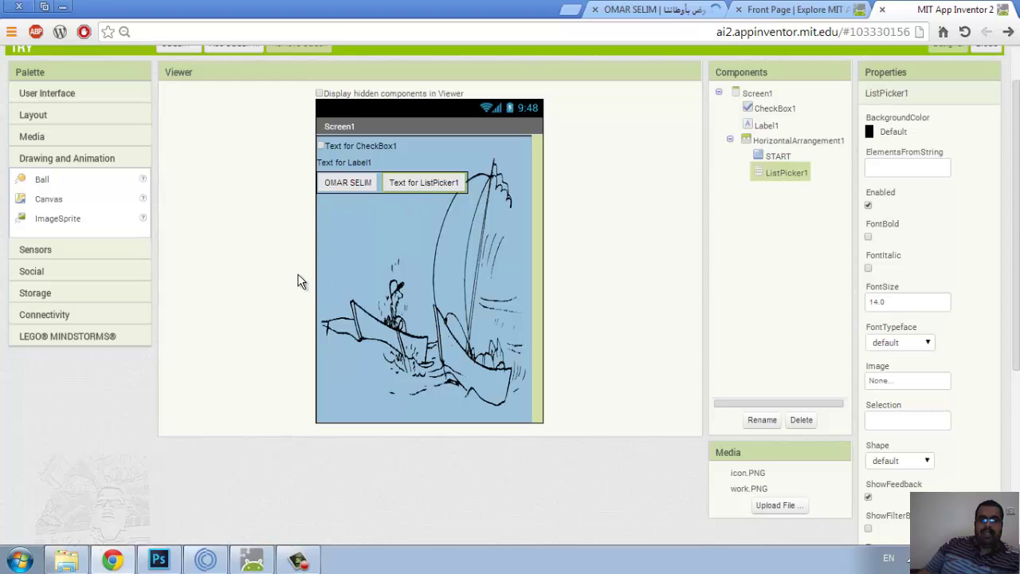
click(99, 251)
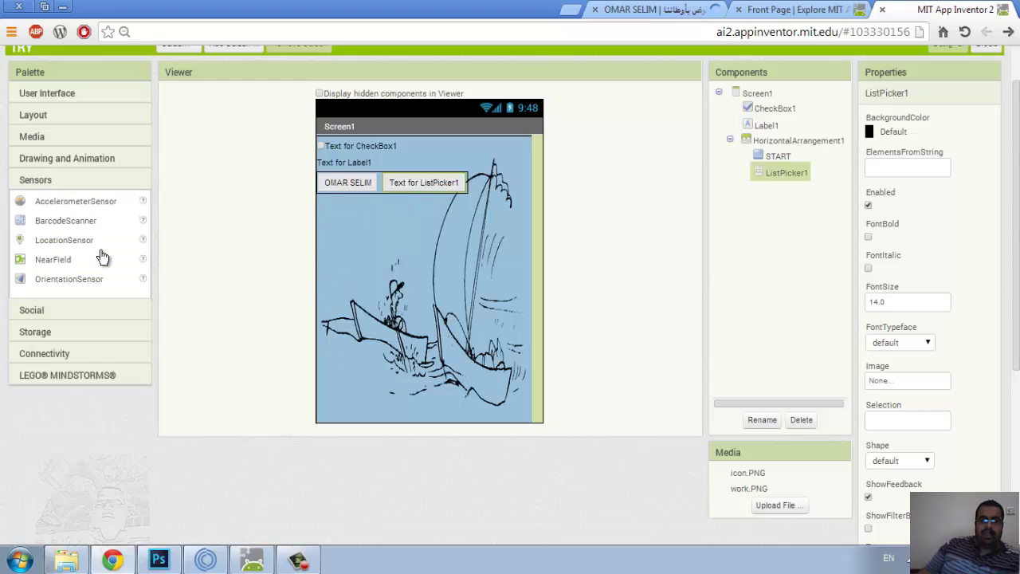
click(41, 313)
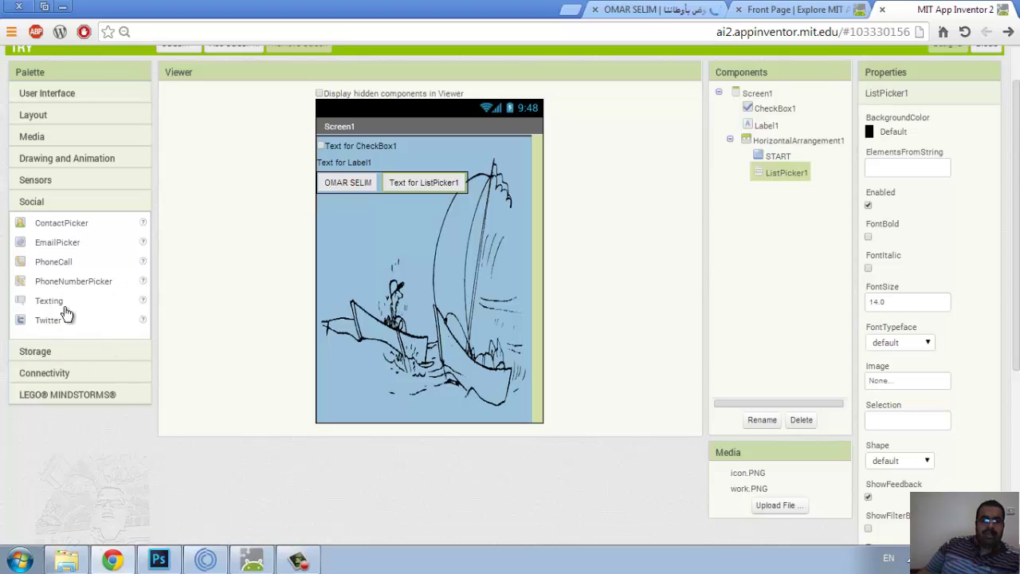
click(76, 350)
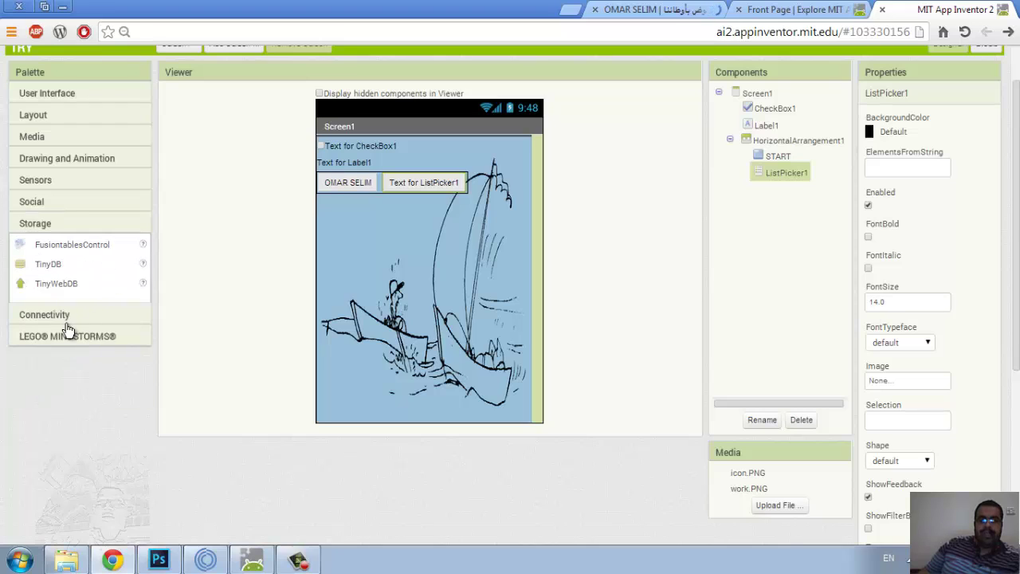
click(67, 318)
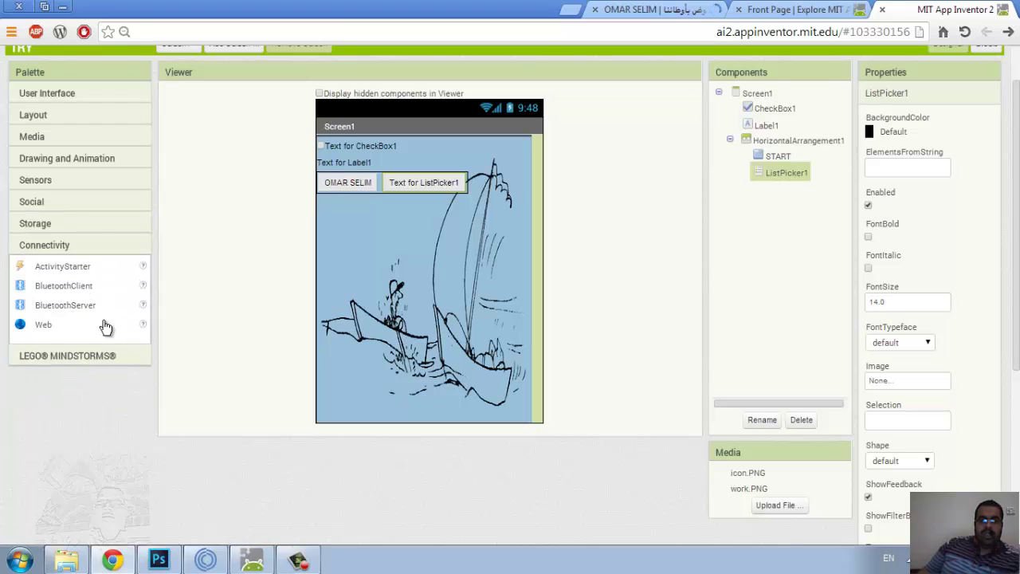
click(104, 359)
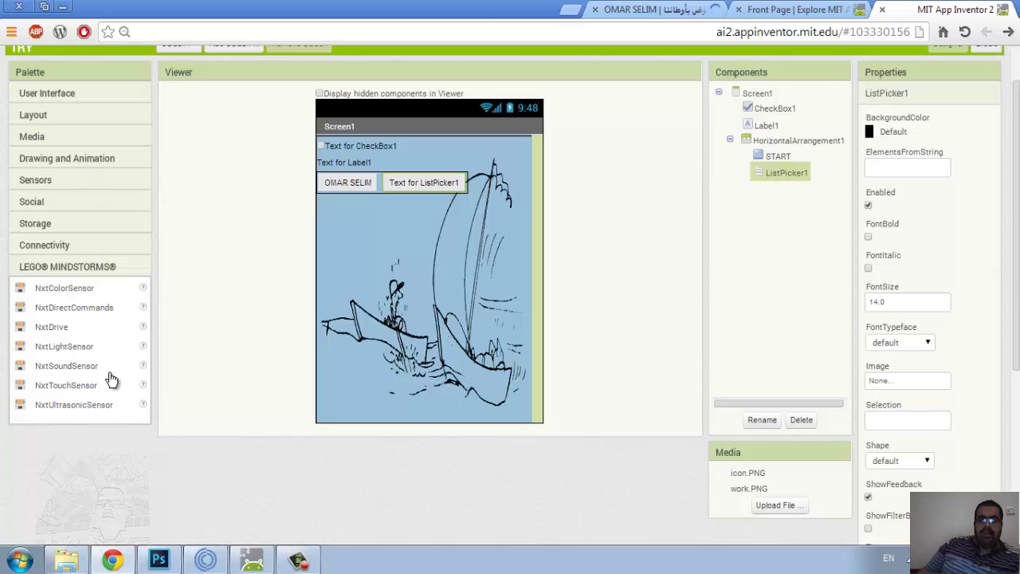
scroll(224, 230, up, 2)
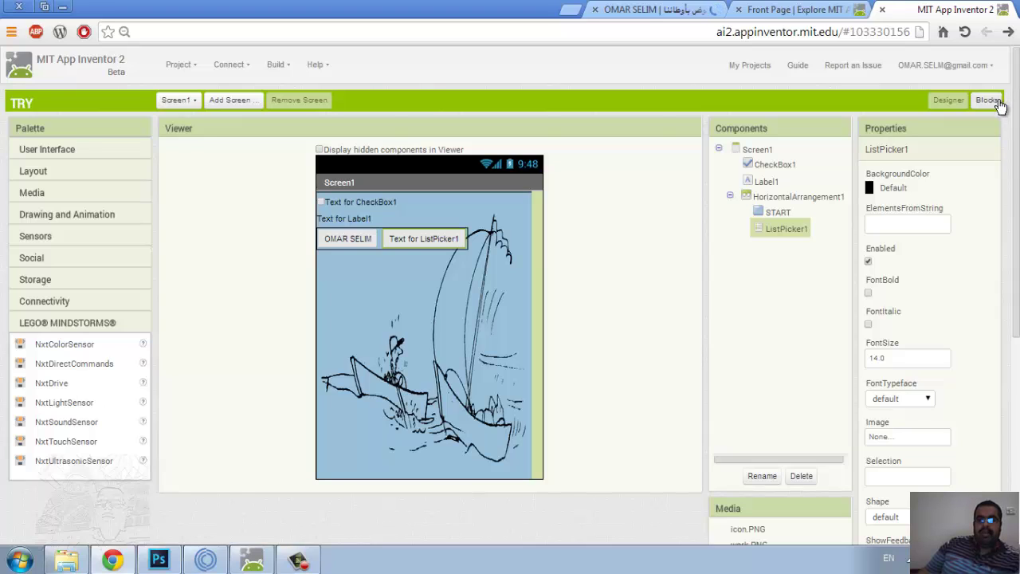
In the Blocks editor, add a when CheckBox1.Changed event containing set CheckBox1.BackgroundColor
click(988, 100)
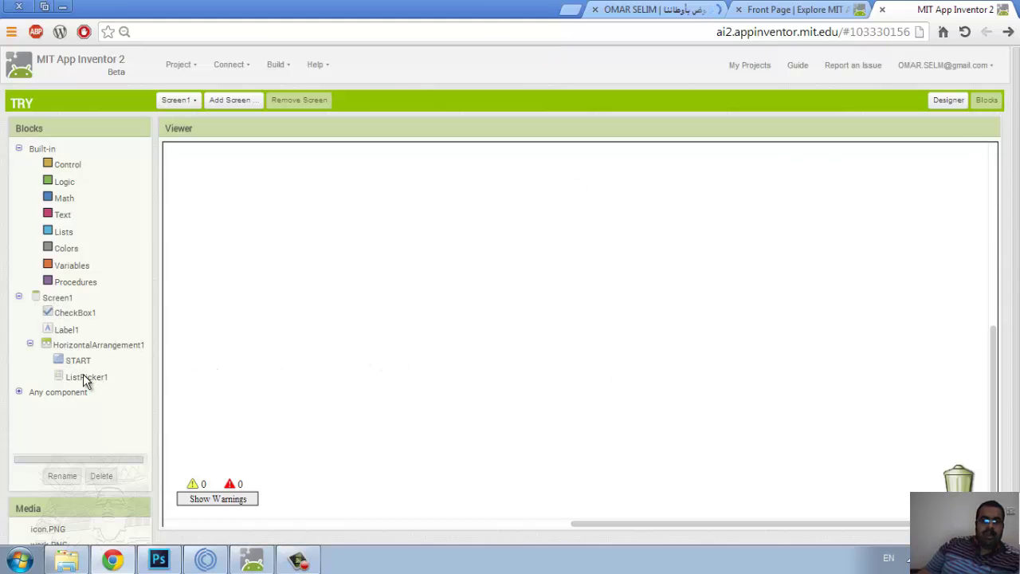
click(67, 331)
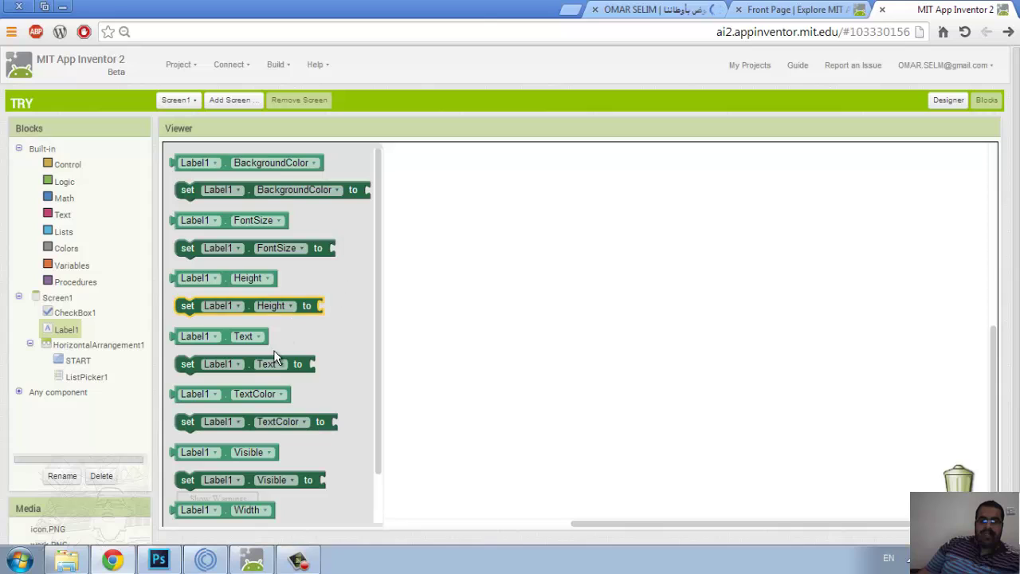
click(72, 315)
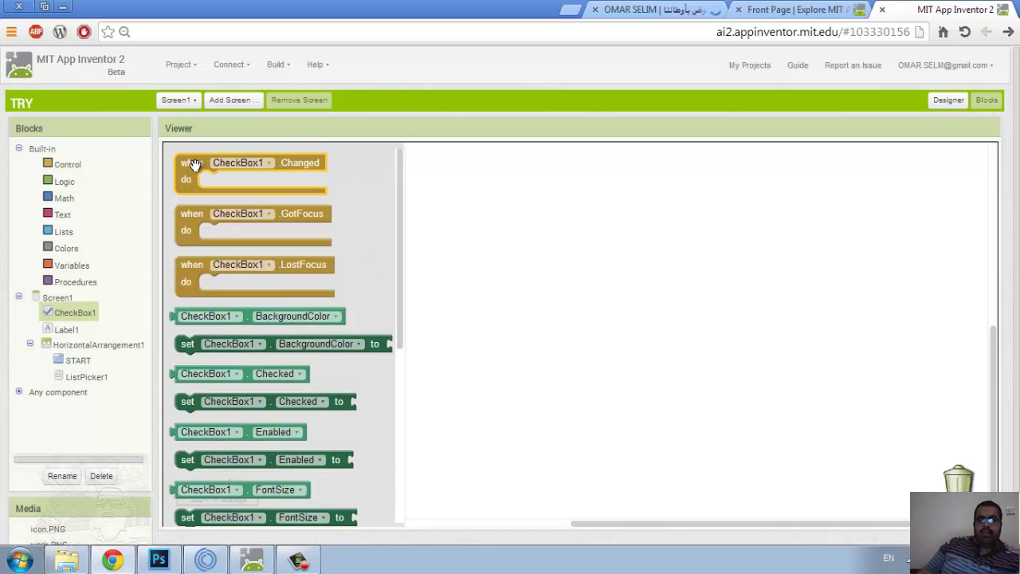
drag(186, 164, 460, 205)
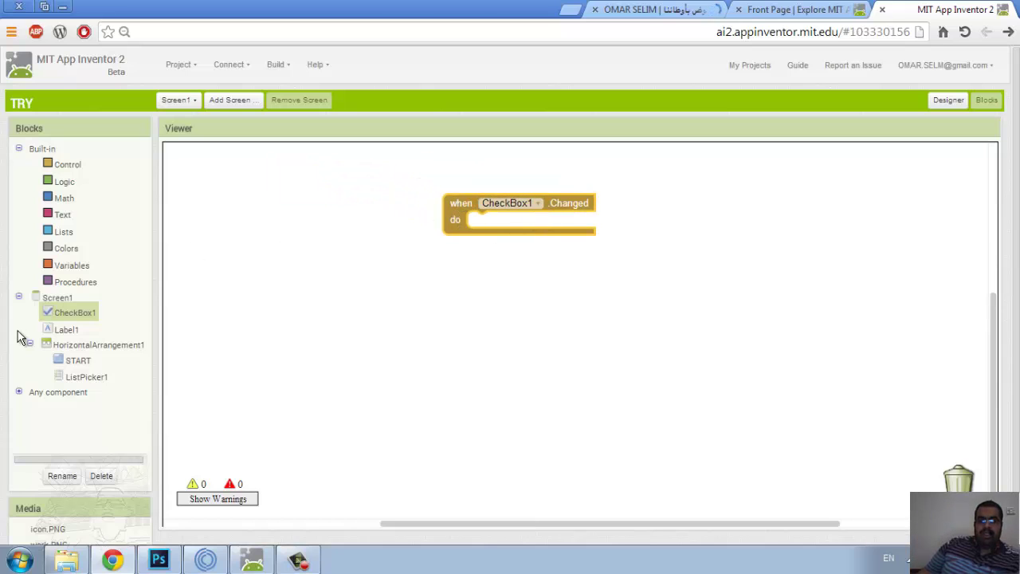
click(72, 314)
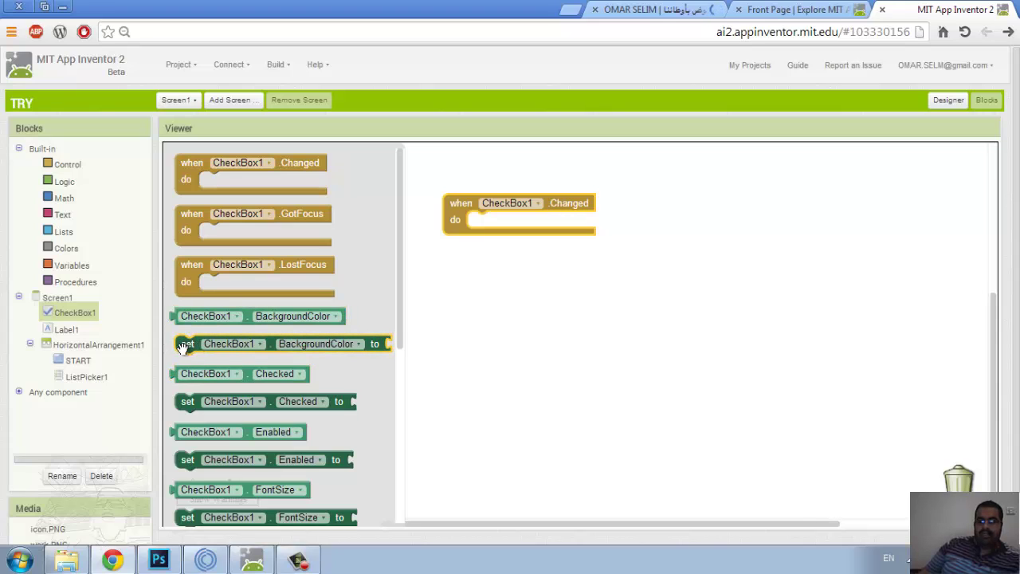
drag(182, 347, 476, 235)
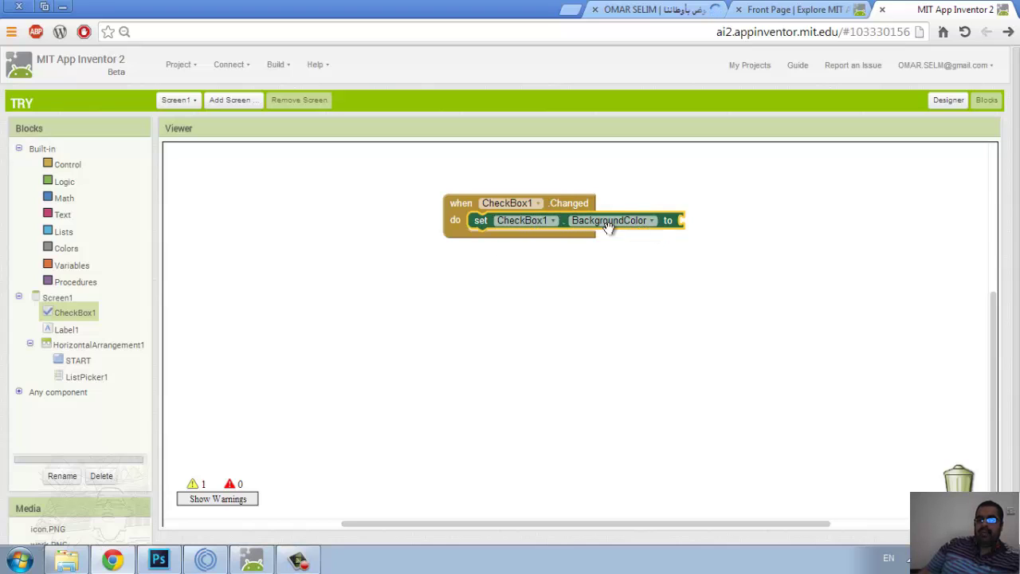
Plug the red colour block into the CheckBox1.BackgroundColor setter
click(70, 265)
click(69, 247)
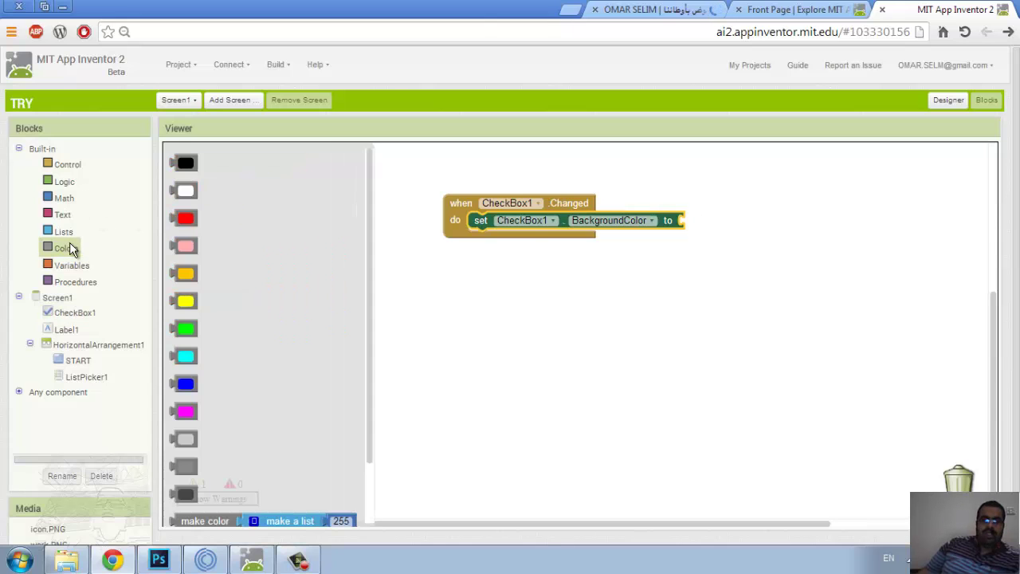
click(177, 217)
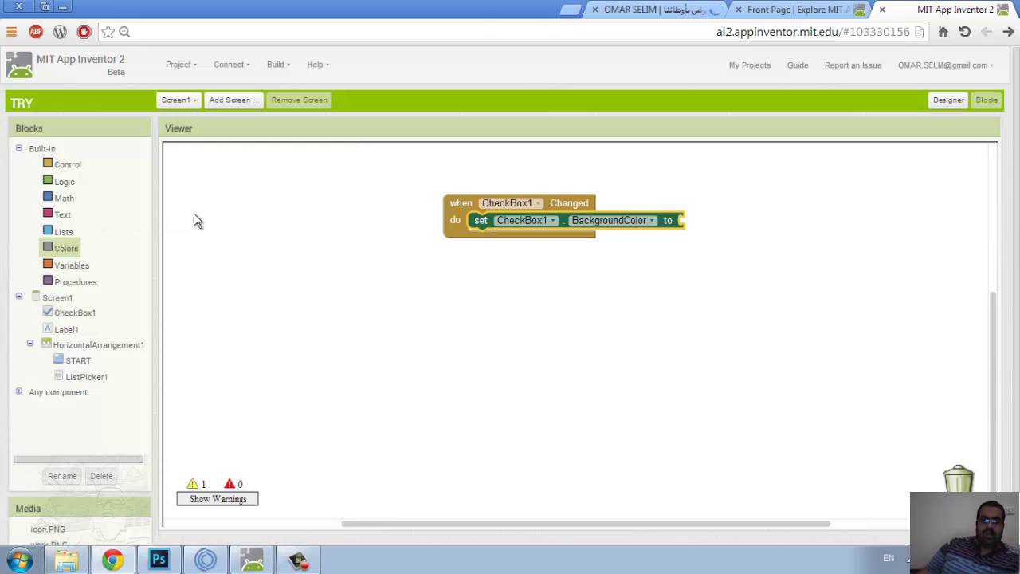
click(70, 250)
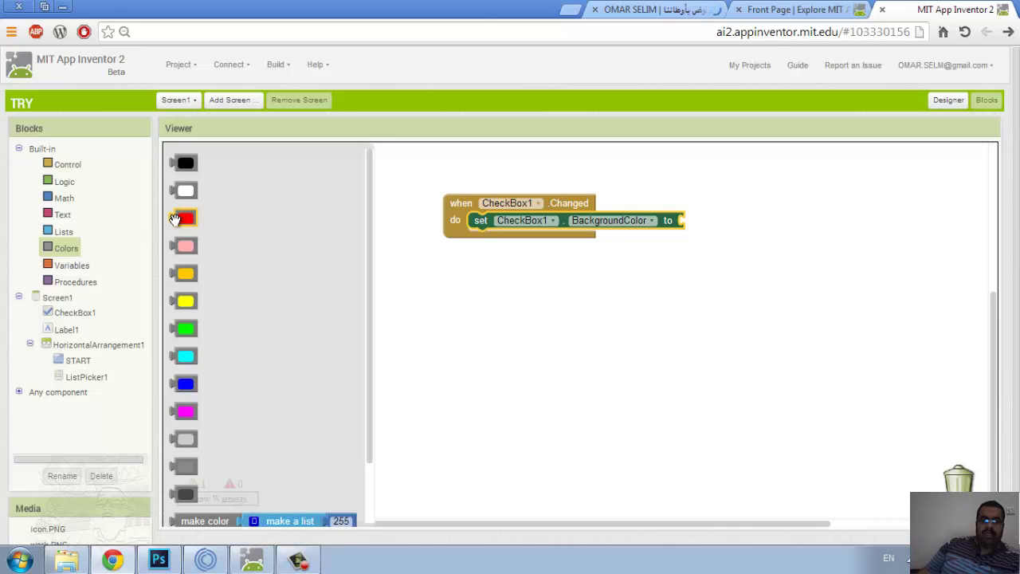
drag(175, 219, 679, 224)
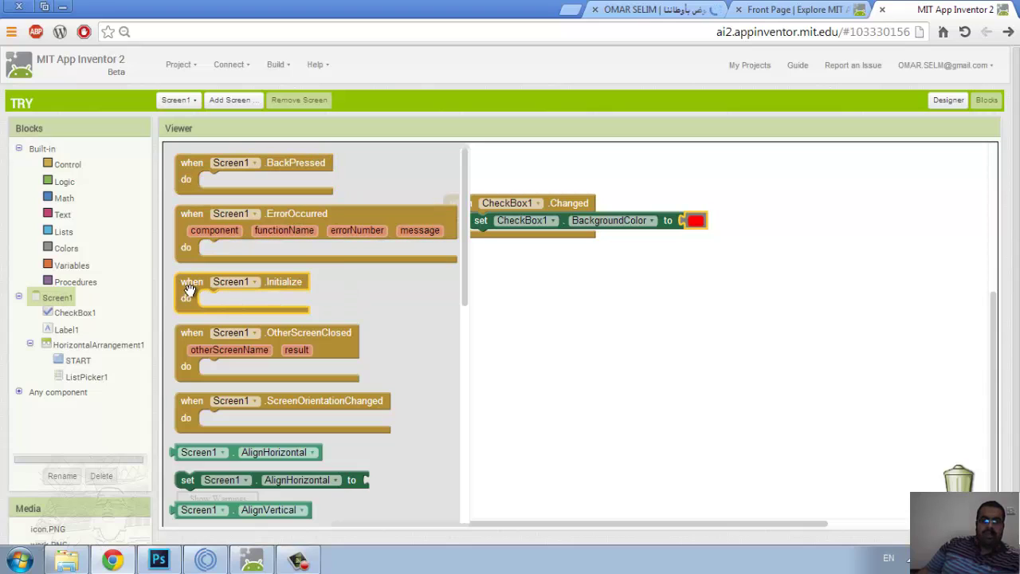
Add a when Screen1.Initialize event holding a set Label1.Text to block
drag(279, 302, 549, 313)
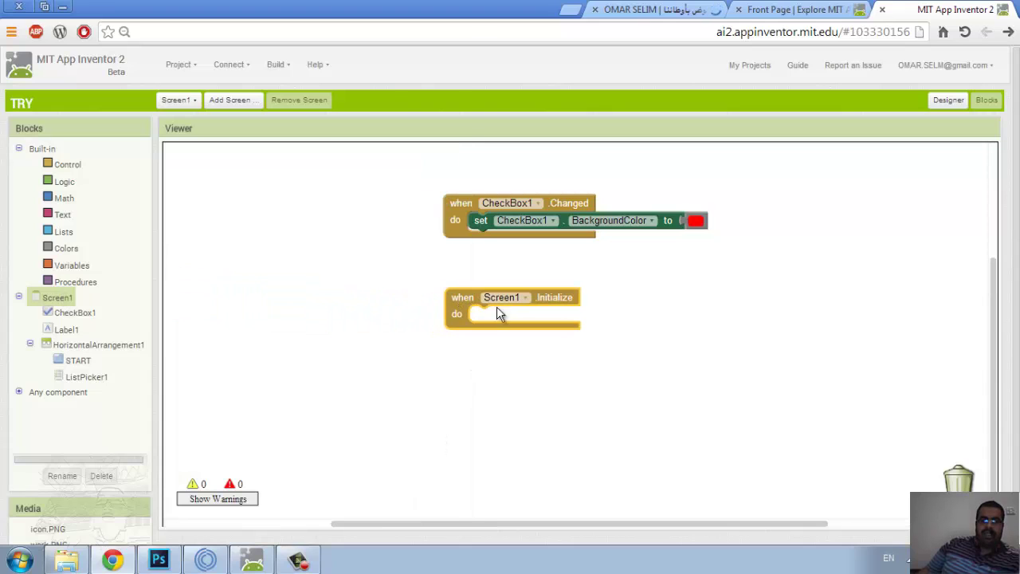
click(67, 332)
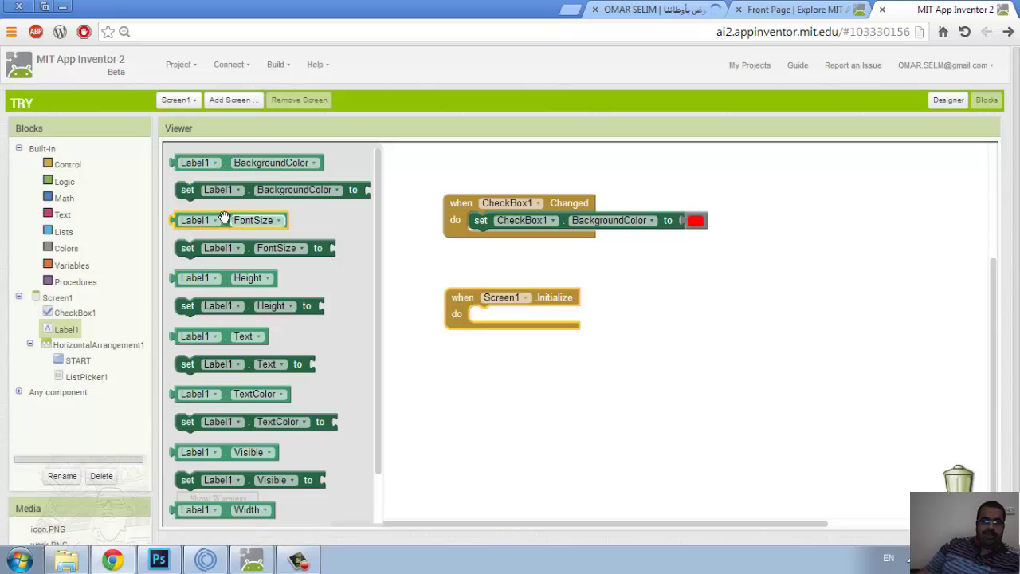
click(192, 243)
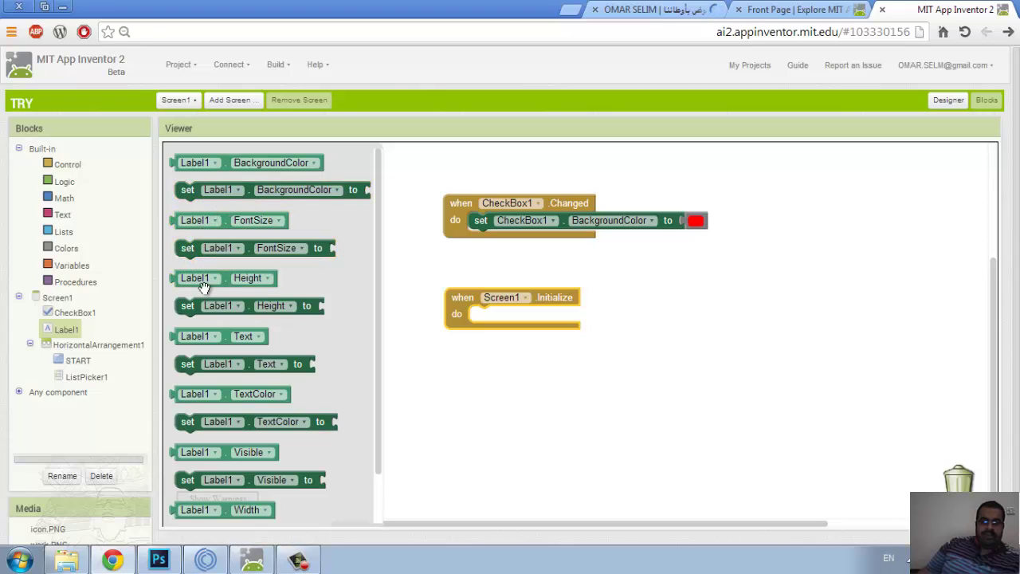
click(179, 280)
click(229, 310)
click(191, 368)
drag(186, 370, 483, 318)
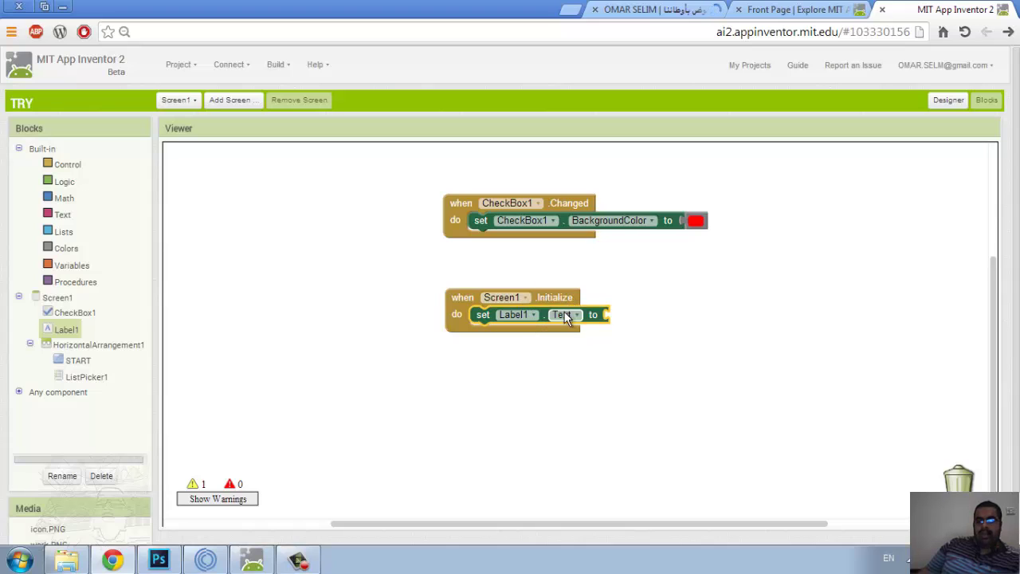
Attach a text block with the value 56456 to the Label1.Text setter
click(71, 212)
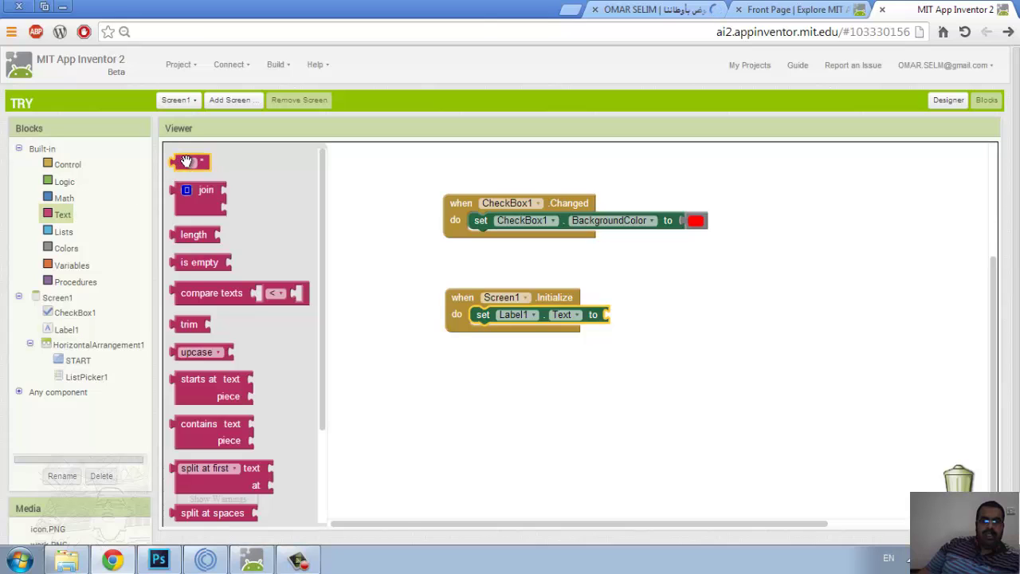
drag(185, 162, 615, 318)
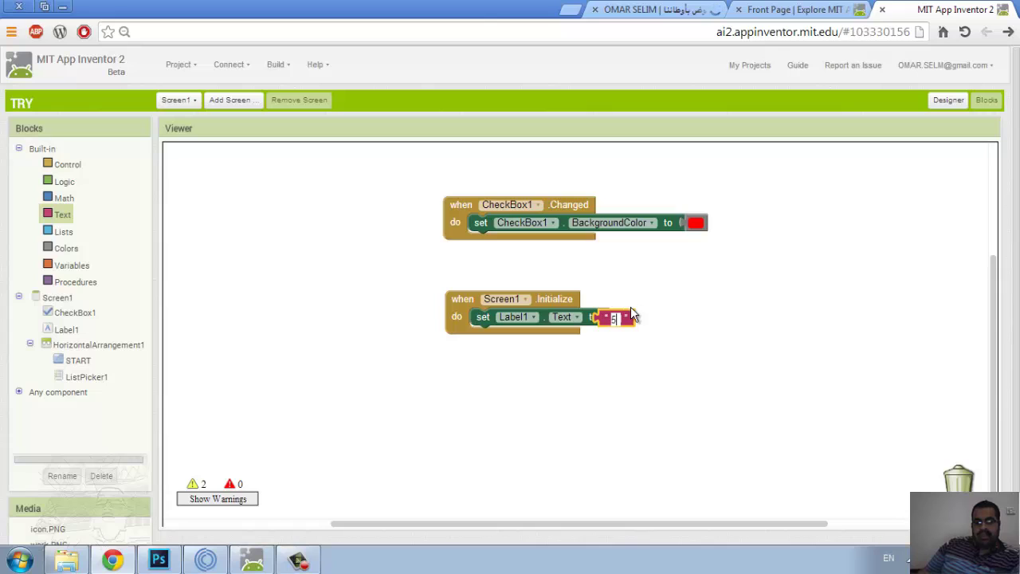
text(6456)
click(668, 378)
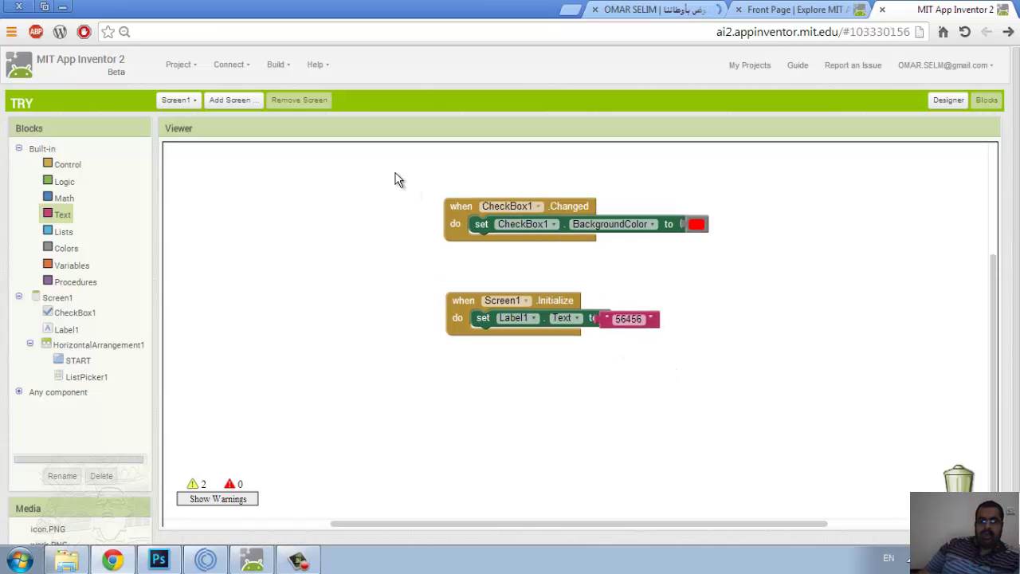
click(63, 196)
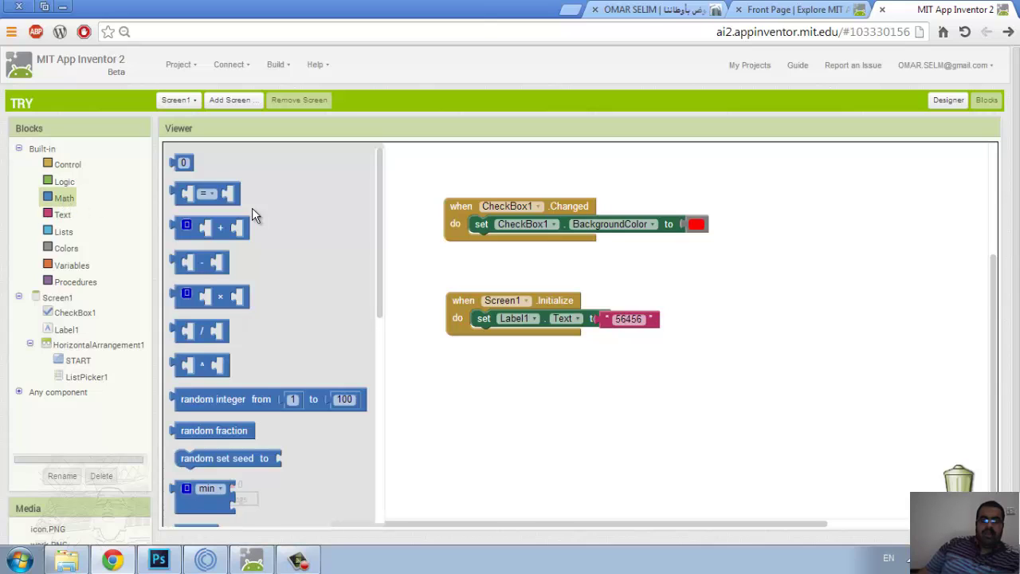
Delete the Screen1.Initialize, CheckBox1.Changed and 56456 text blocks from the workspace
click(68, 164)
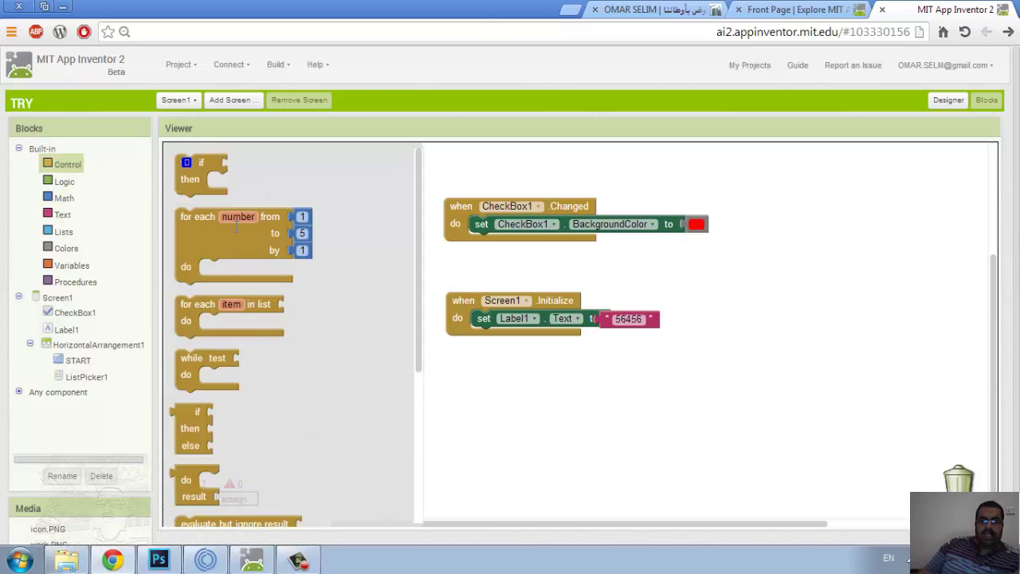
click(65, 181)
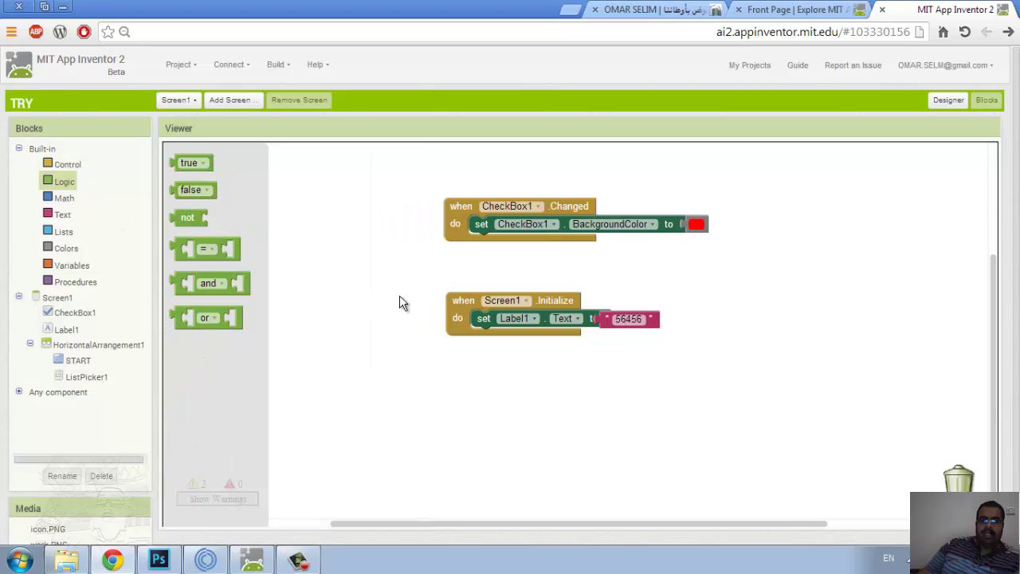
click(454, 306)
key(Delete)
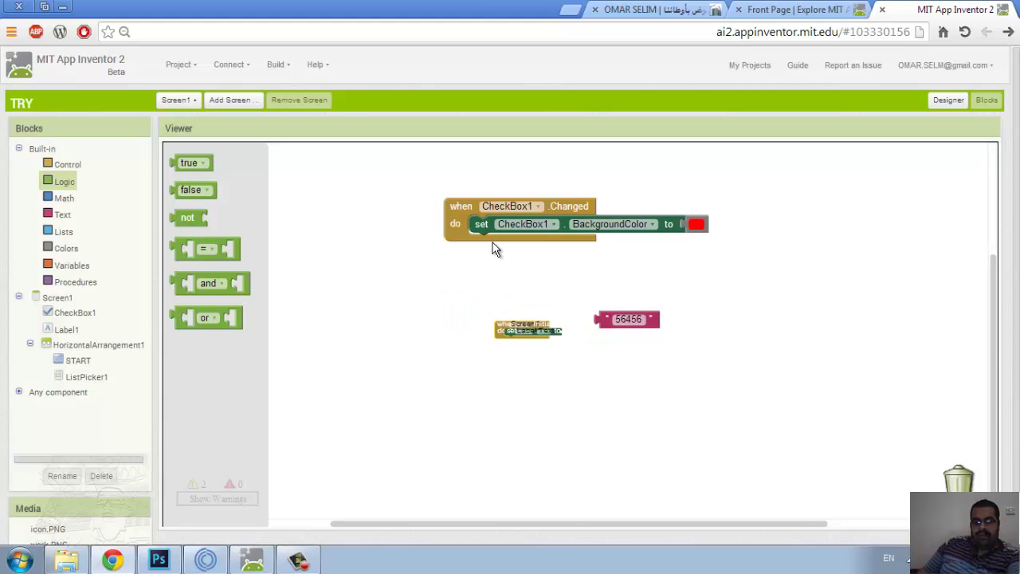
click(448, 220)
key(Delete)
click(599, 318)
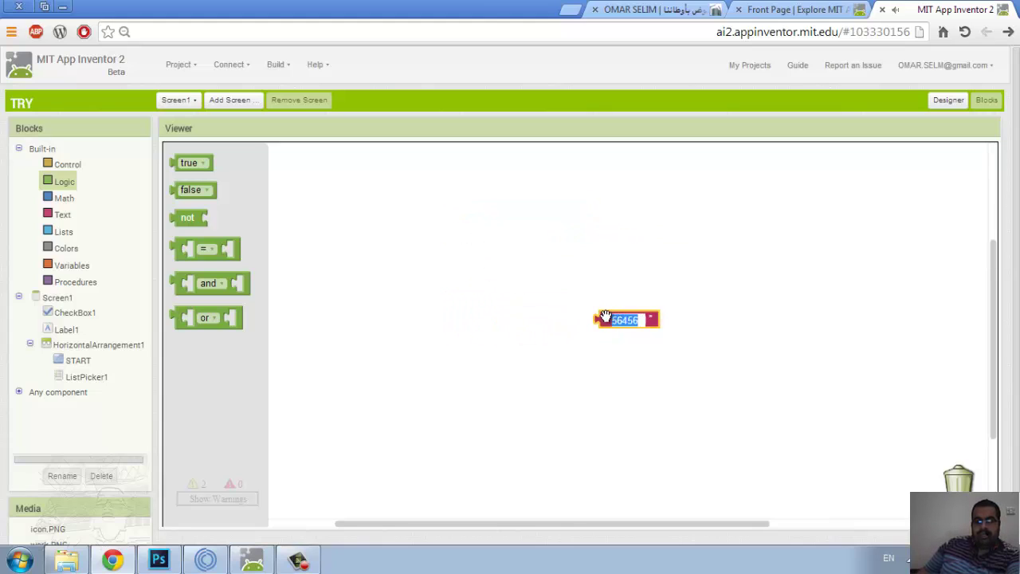
key(Delete)
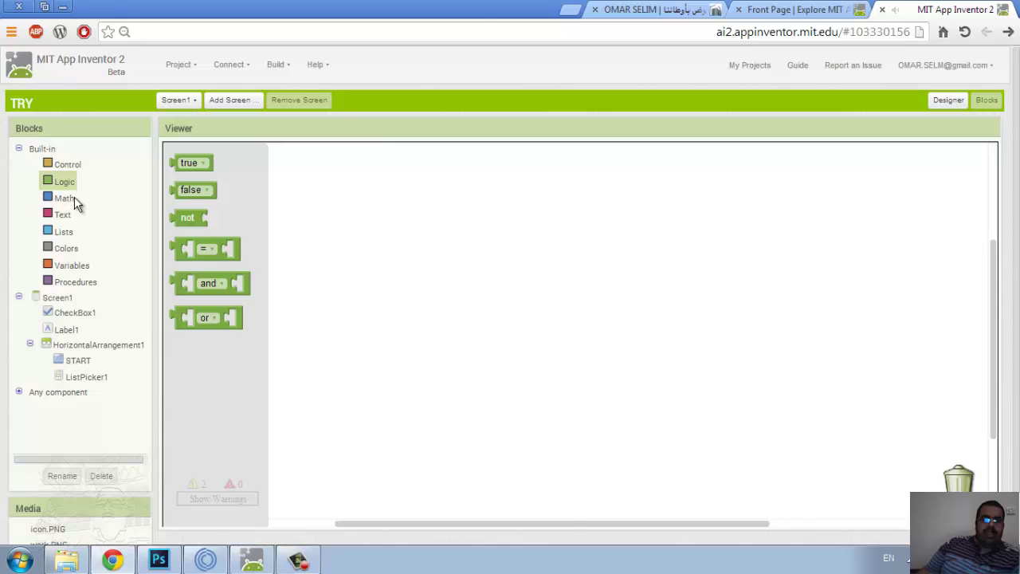
Browse the Math, Text, Lists, Colors and Procedures drawers, then return to the Designer
click(66, 200)
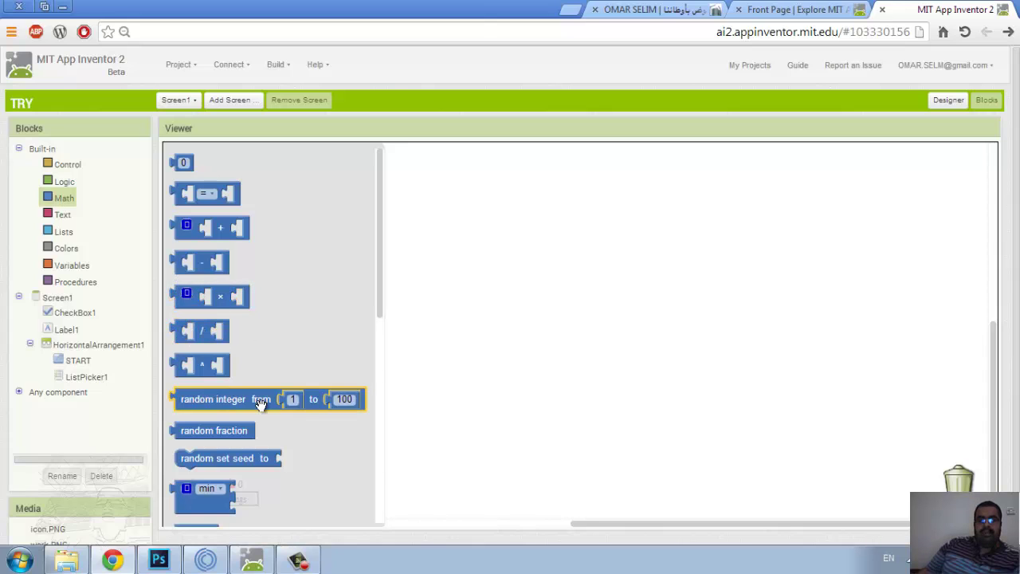
click(59, 214)
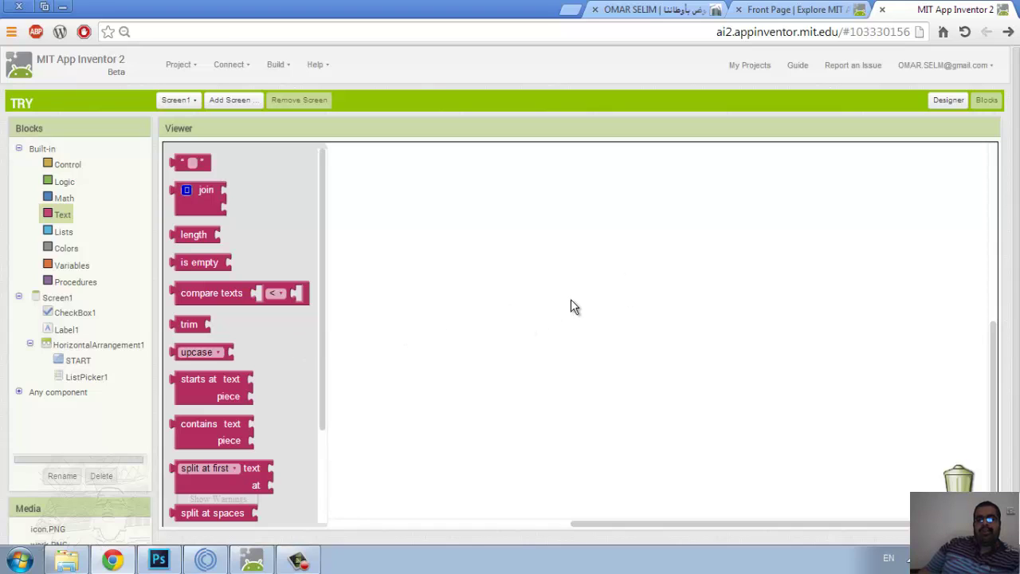
click(63, 232)
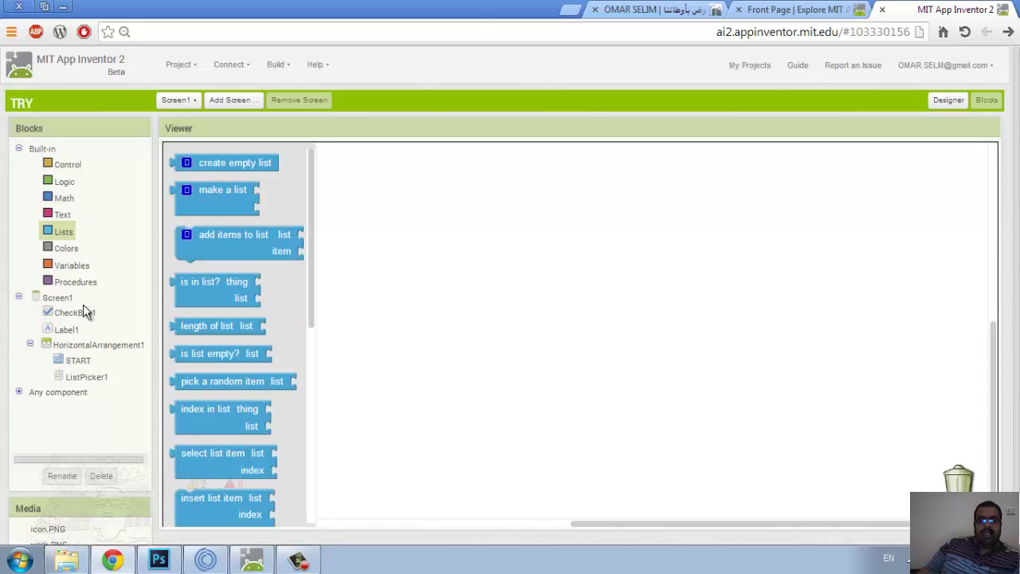
click(67, 252)
click(81, 279)
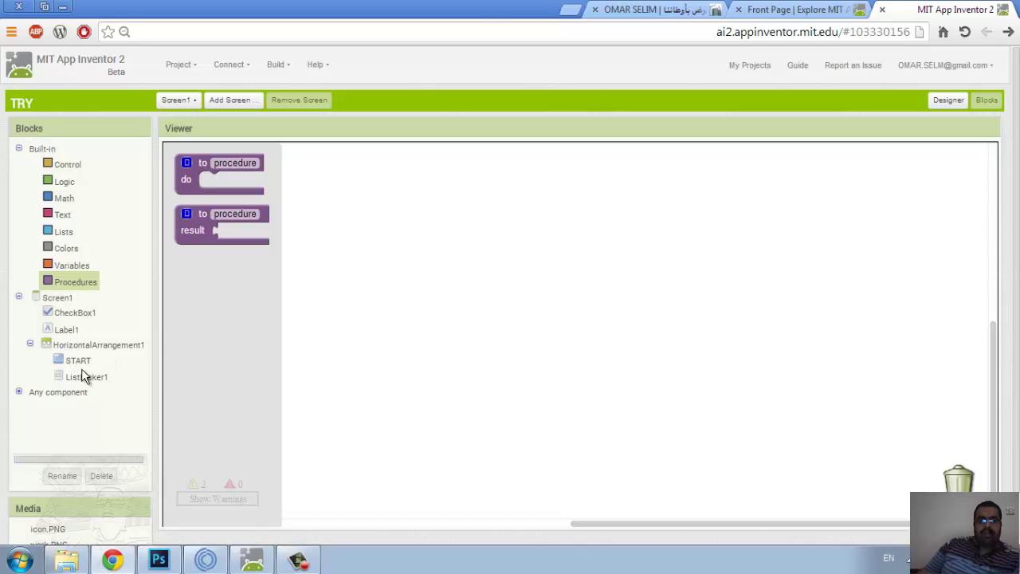
click(944, 101)
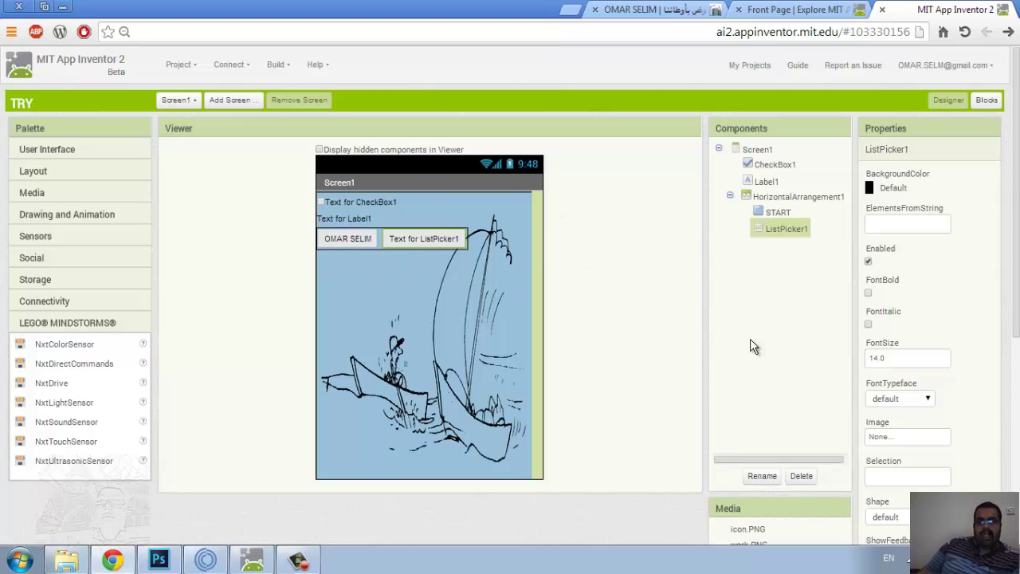
Add a new screen named Screen2 and switch to it
click(231, 100)
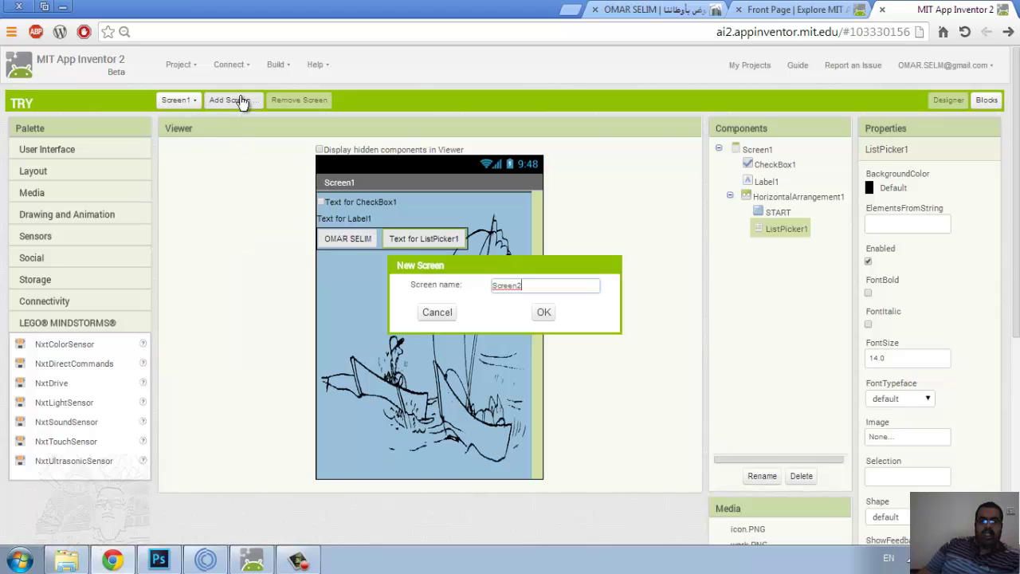
click(543, 314)
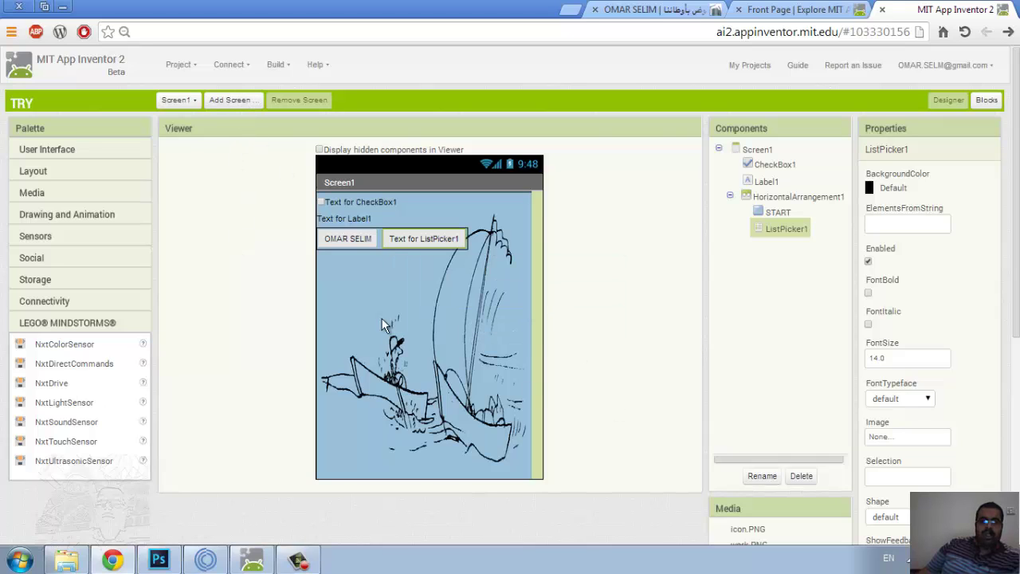
click(191, 108)
click(197, 142)
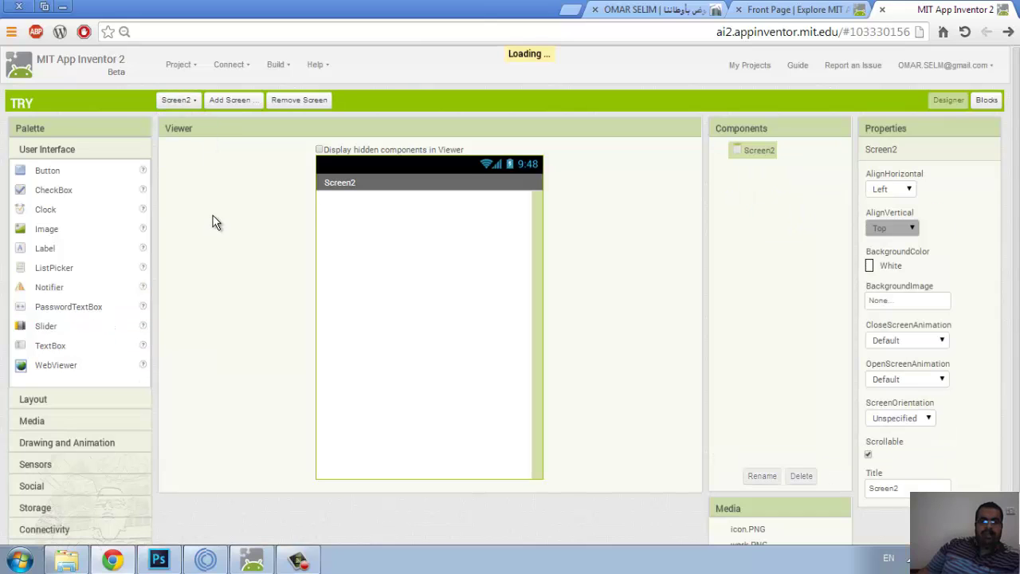
Switch back to Screen1 and show the Connect options
click(182, 105)
click(195, 127)
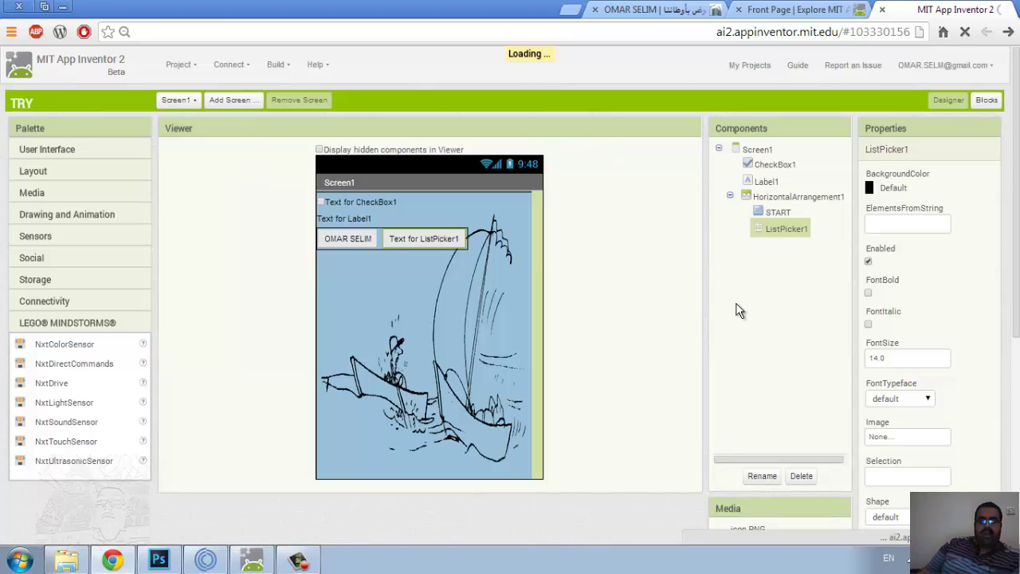
click(250, 65)
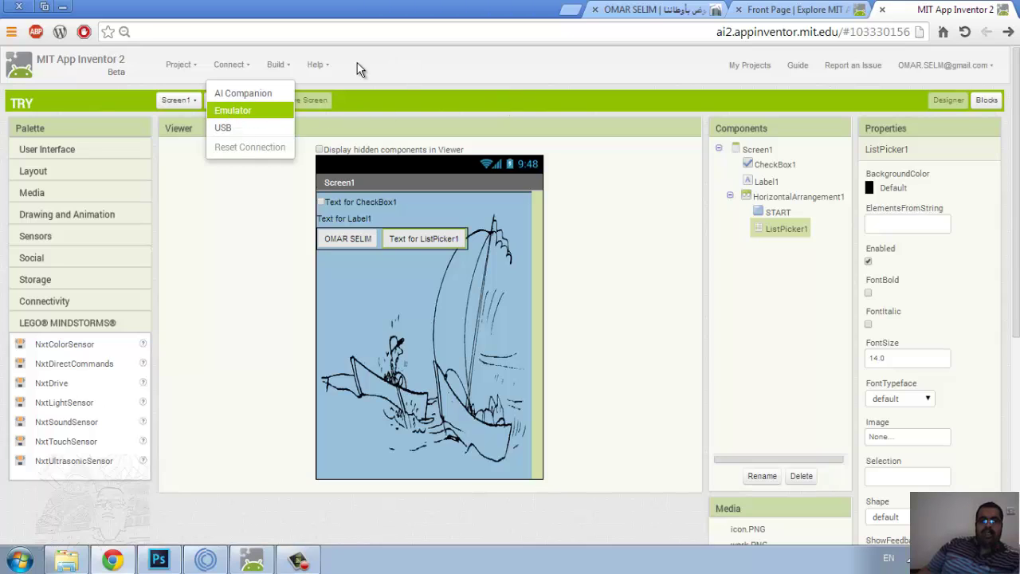
Build the app as an APK saved to the computer and close the progress dialog
click(434, 73)
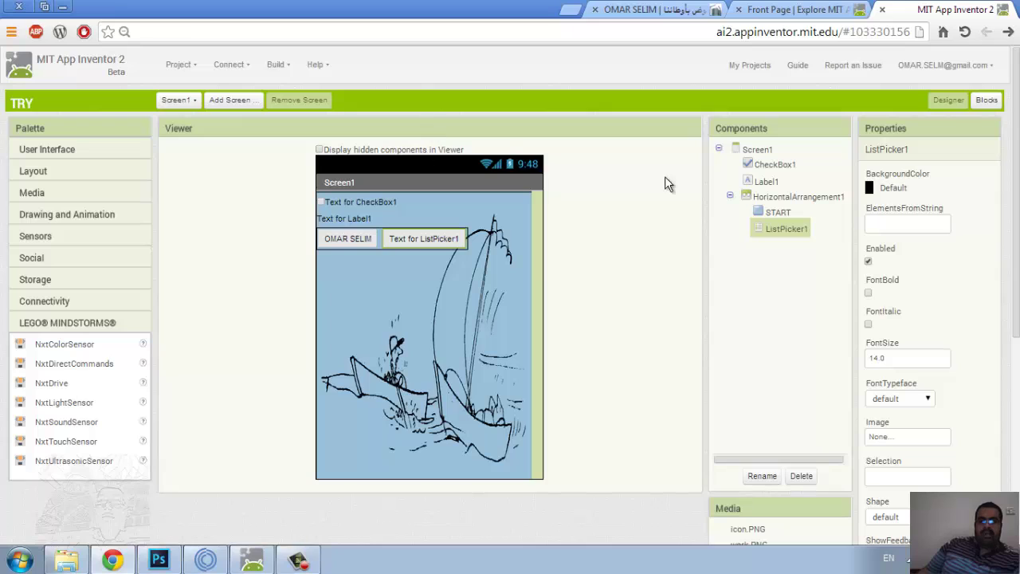
click(278, 64)
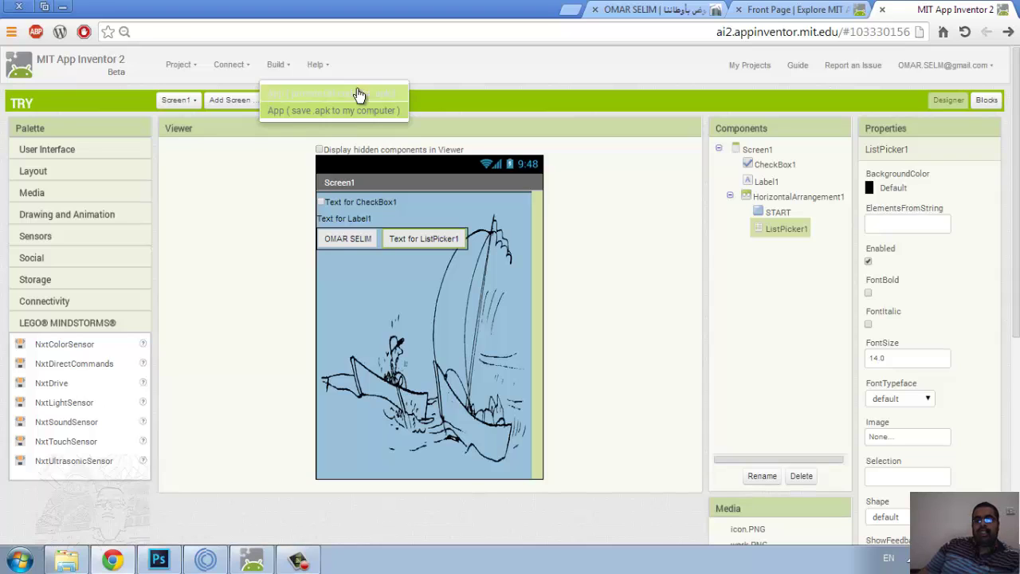
click(368, 115)
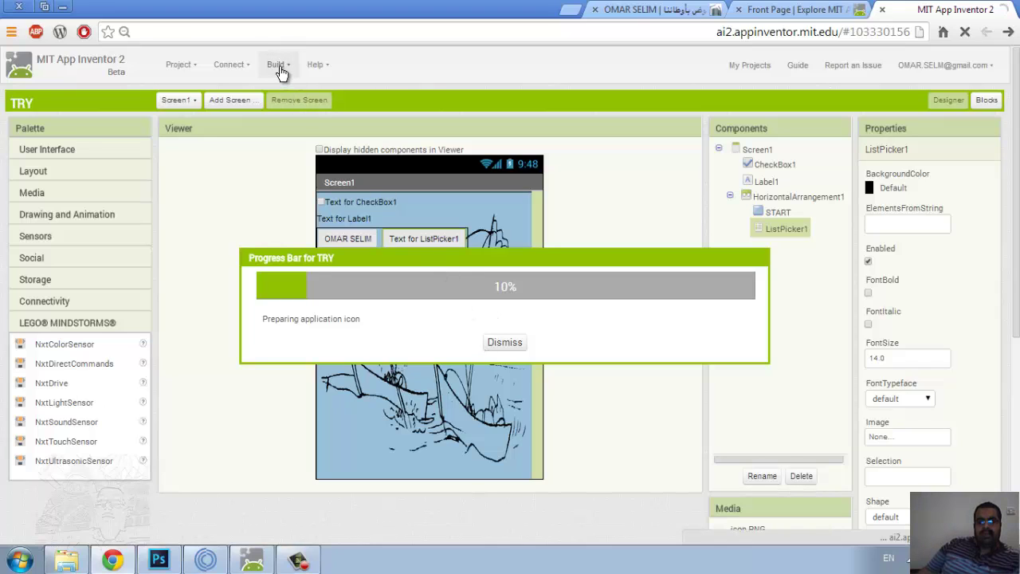
click(505, 343)
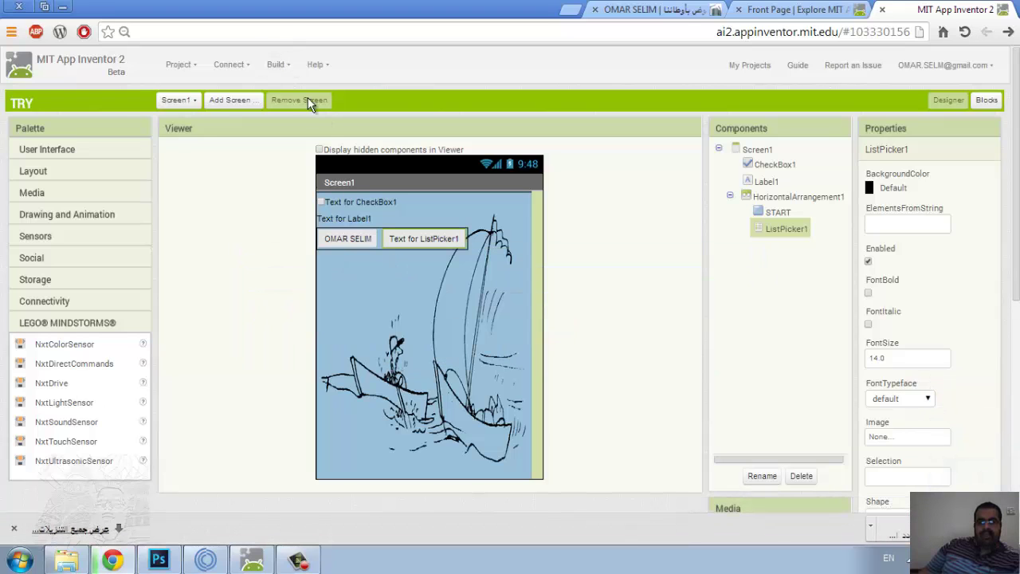
Look over the Build and Projects menus, then return to the WordPress blog post
click(289, 67)
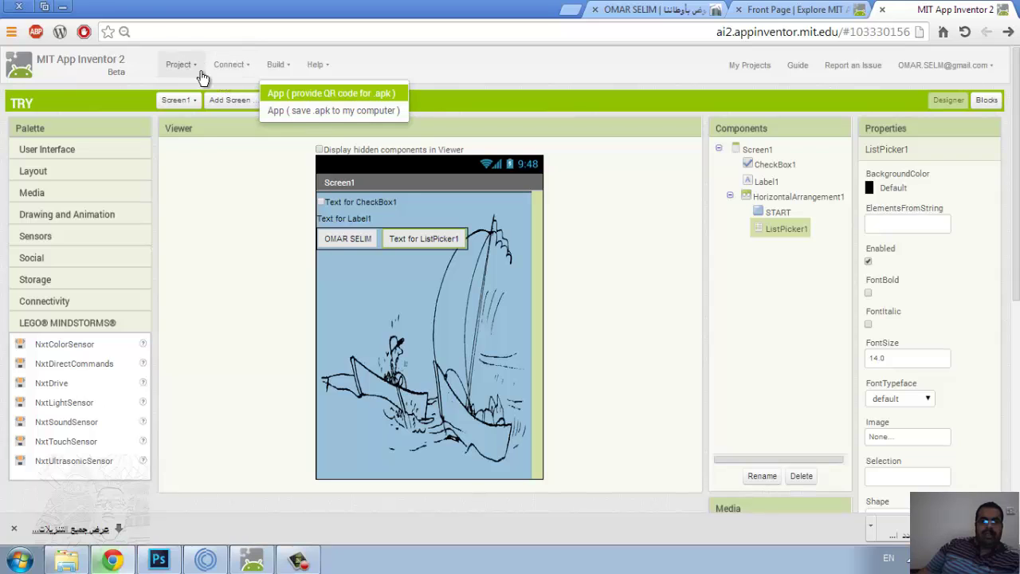
click(248, 65)
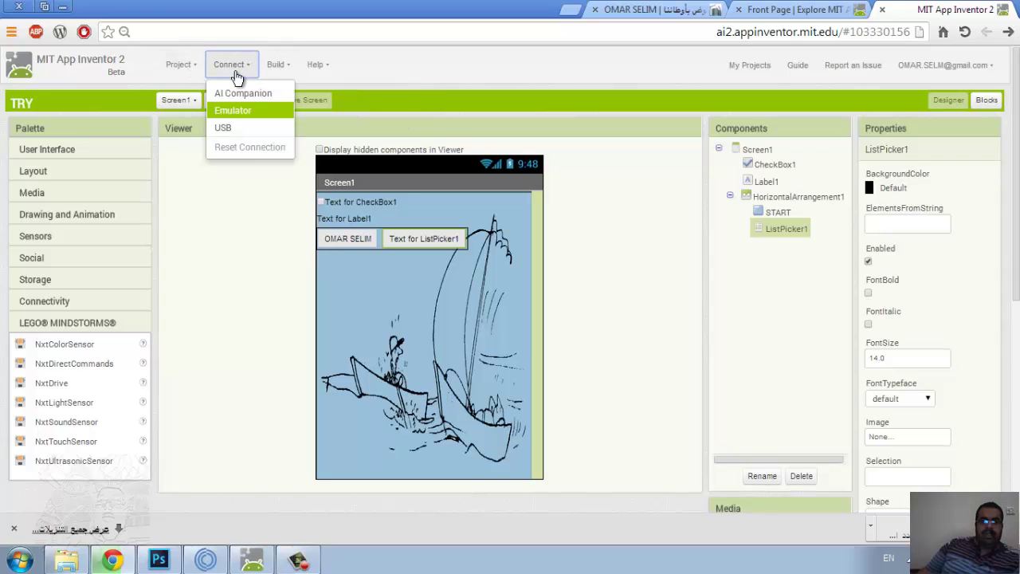
click(188, 67)
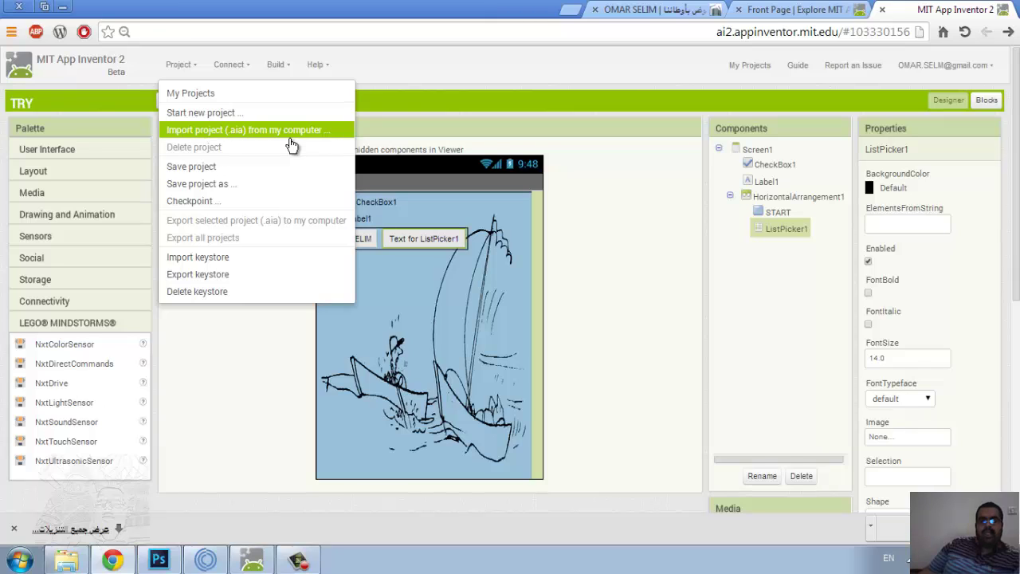
click(446, 76)
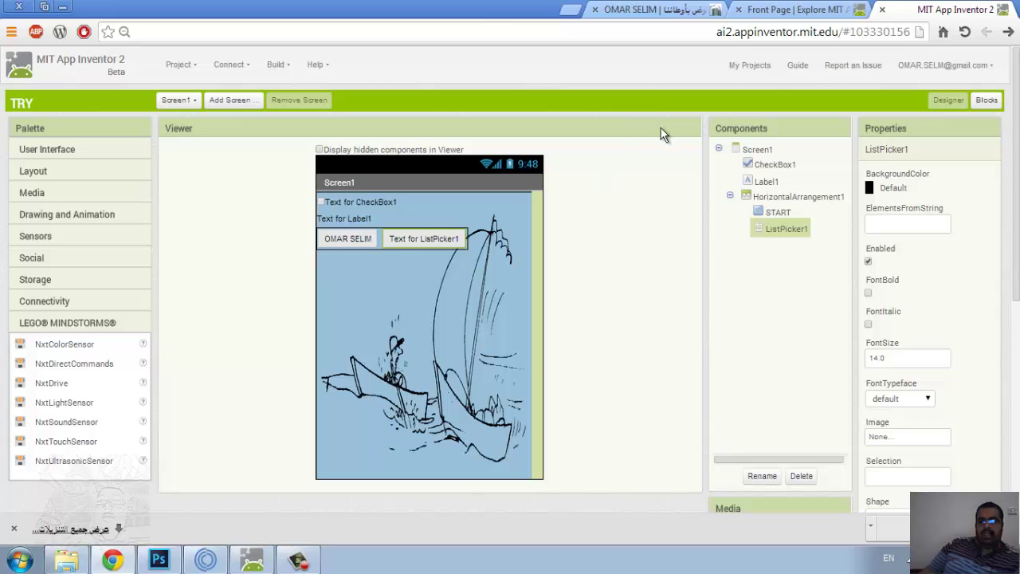
click(673, 9)
scroll(654, 191, up, 3)
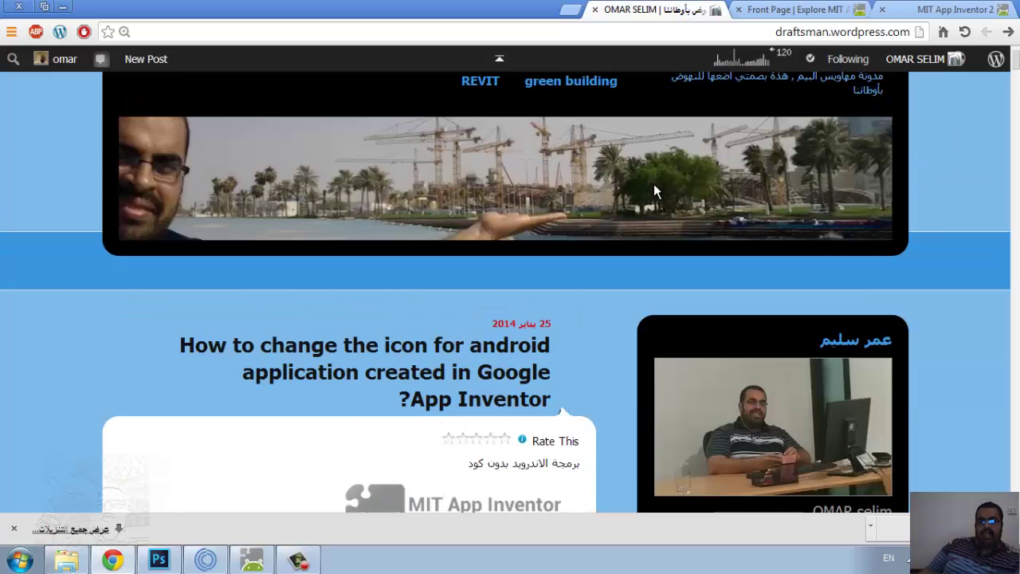
scroll(653, 191, up, 1)
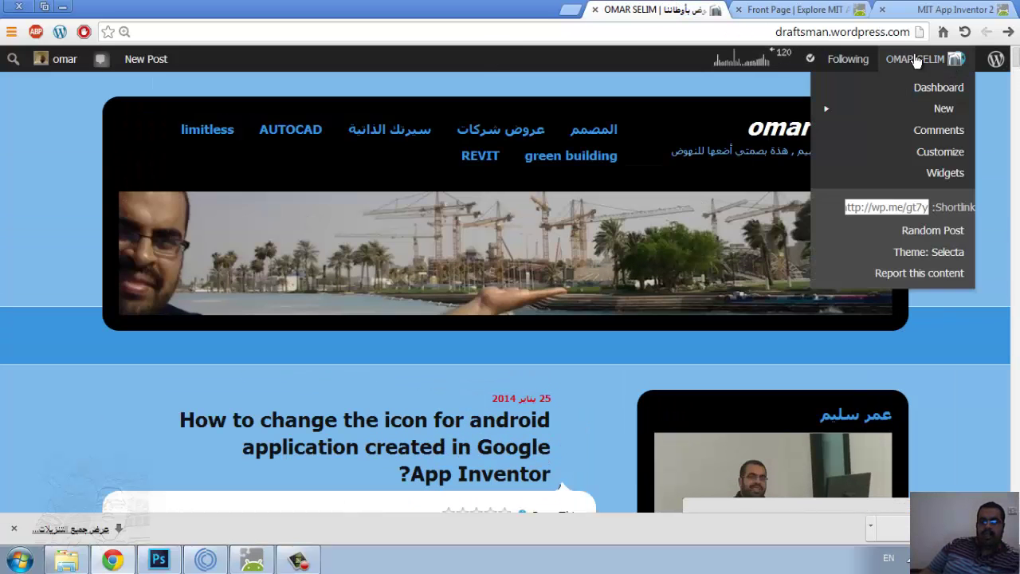